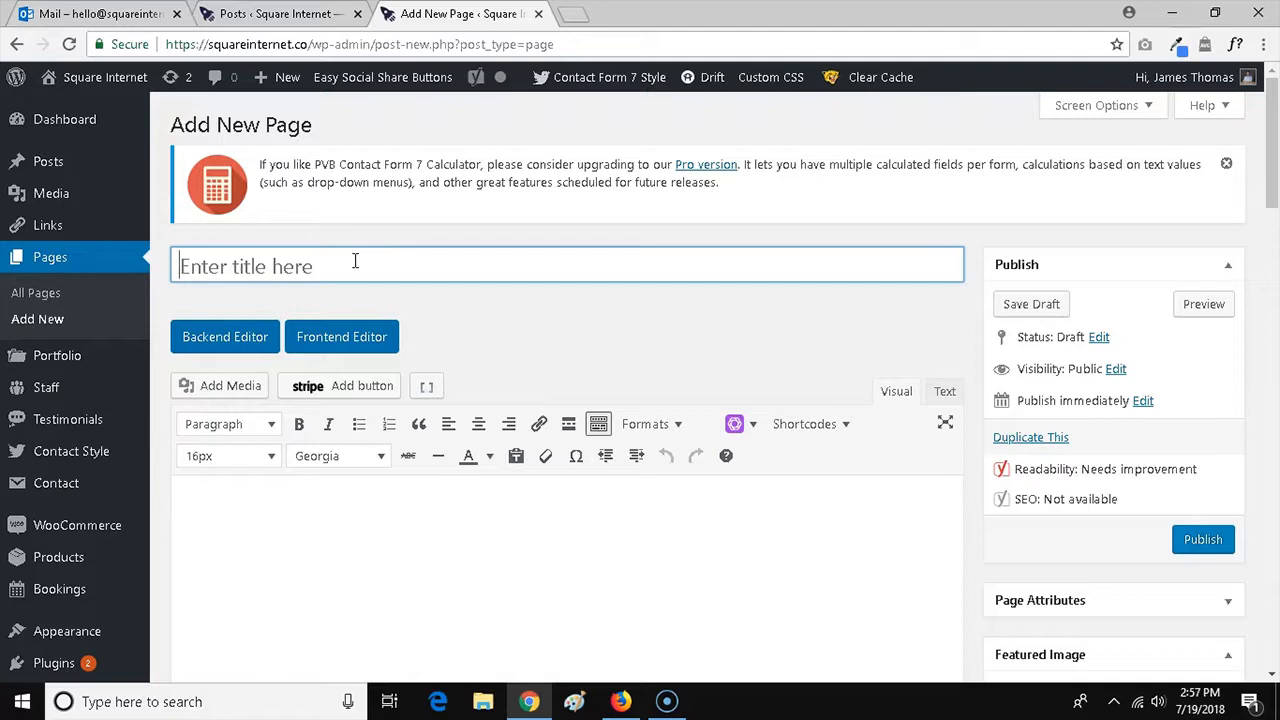
Title the new page "Posts On A Page" and switch it to the backend page builder editor.
click(355, 261)
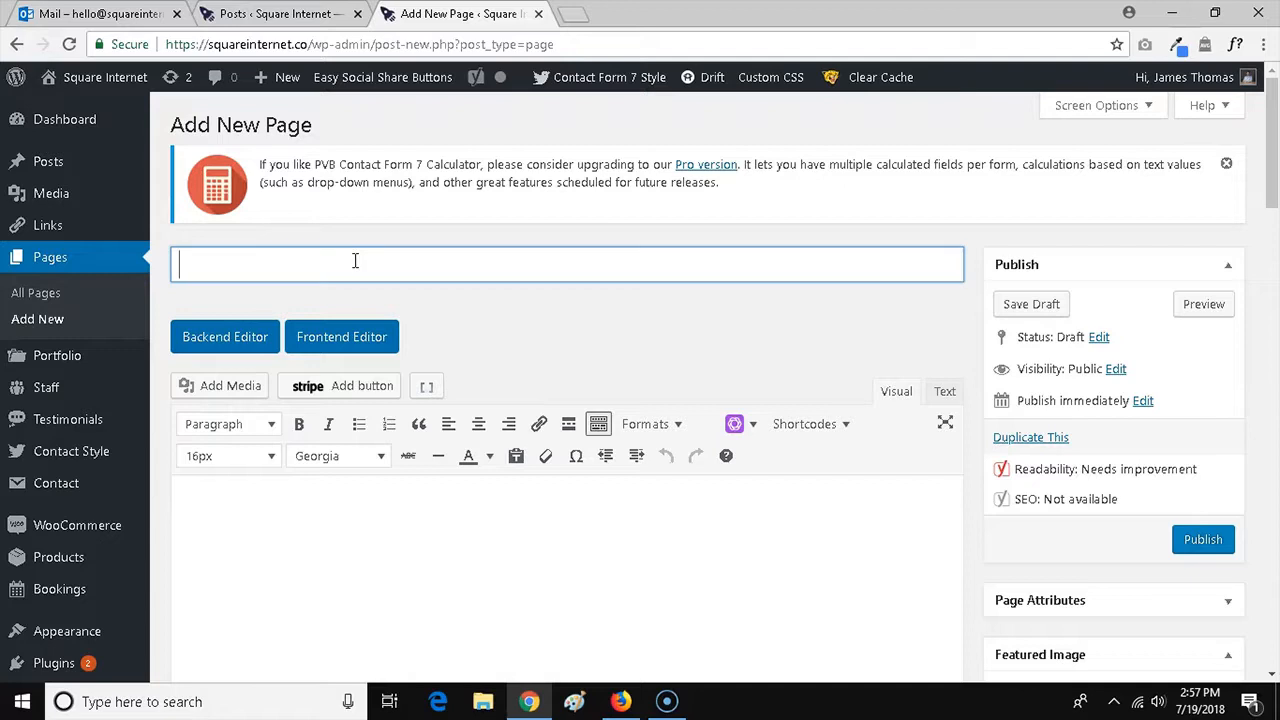
text(e)
click(245, 340)
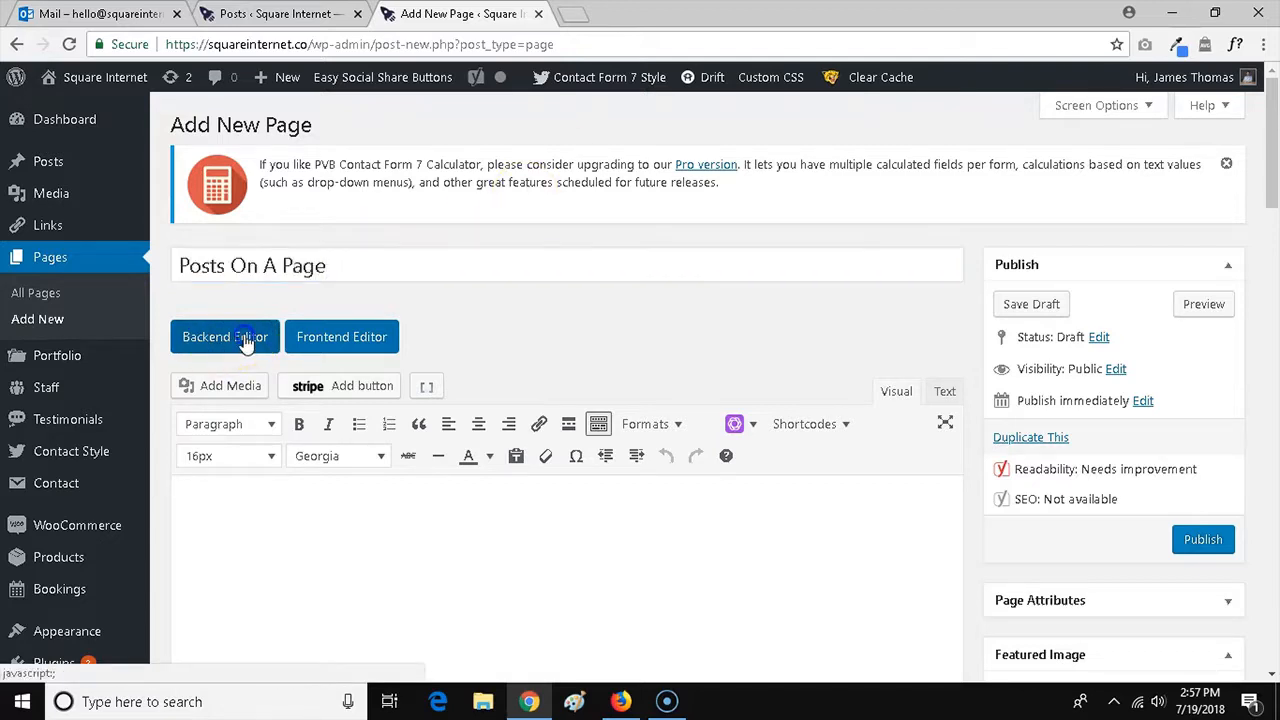
scroll(491, 257, down, 3)
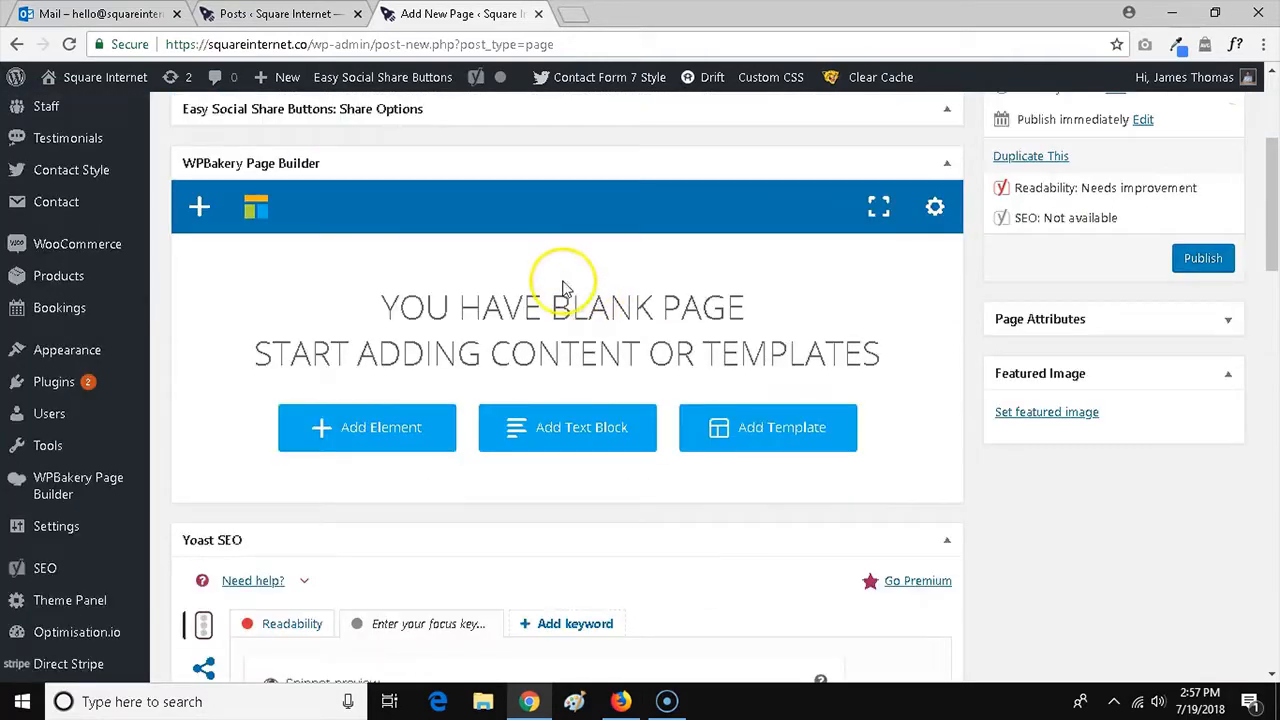
scroll(679, 342, up, 2)
scroll(665, 352, down, 2)
scroll(680, 367, up, 3)
scroll(740, 380, down, 1)
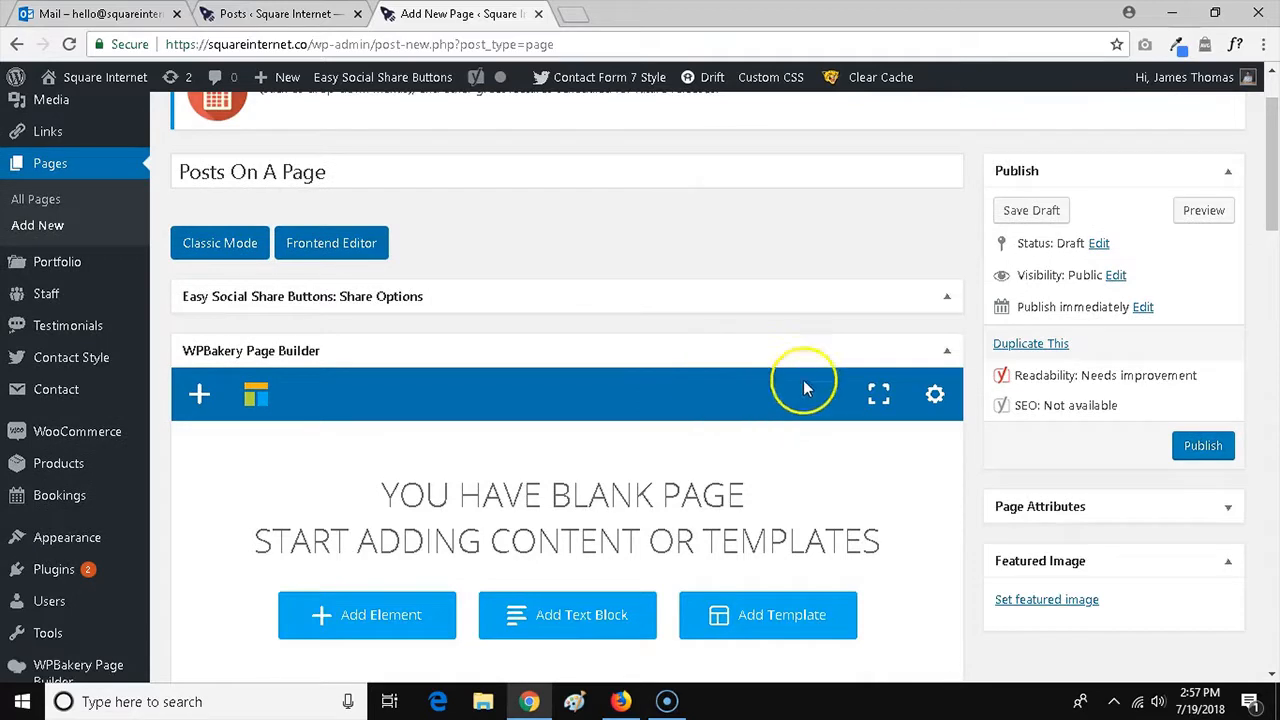
Preview the still blank draft page and return to the page editor.
click(1205, 212)
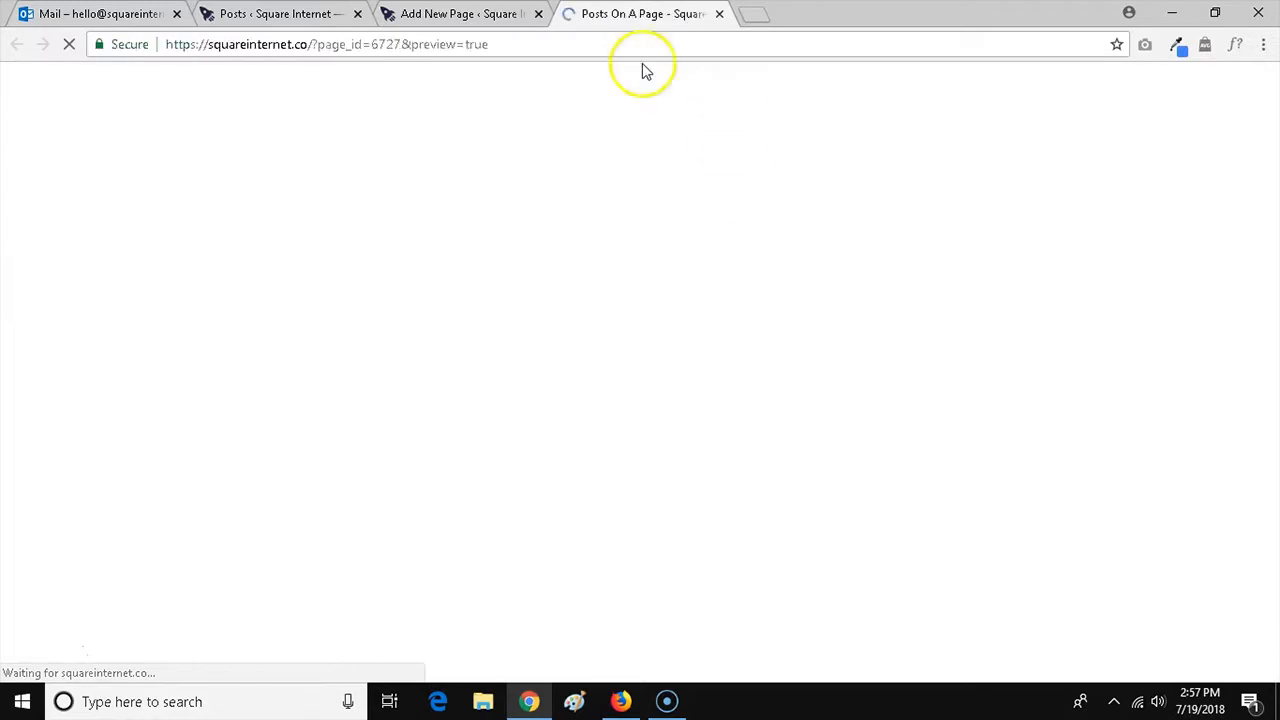
click(483, 10)
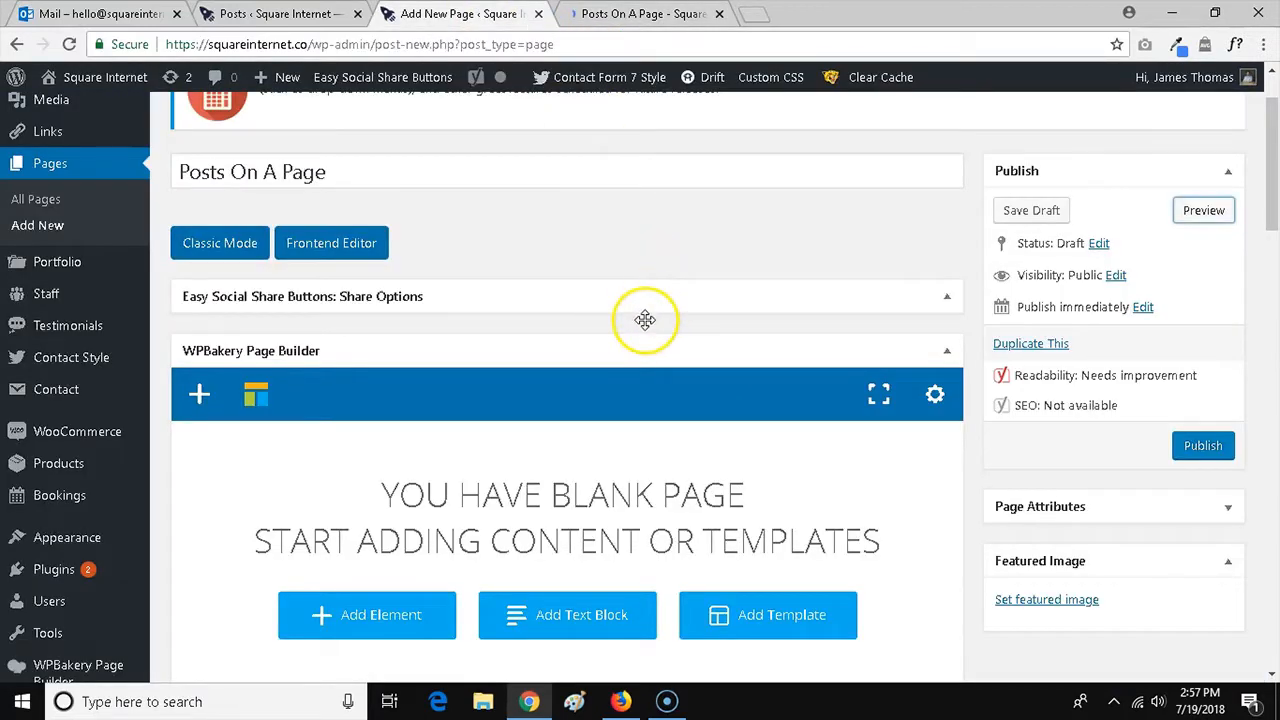
scroll(645, 325, down, 5)
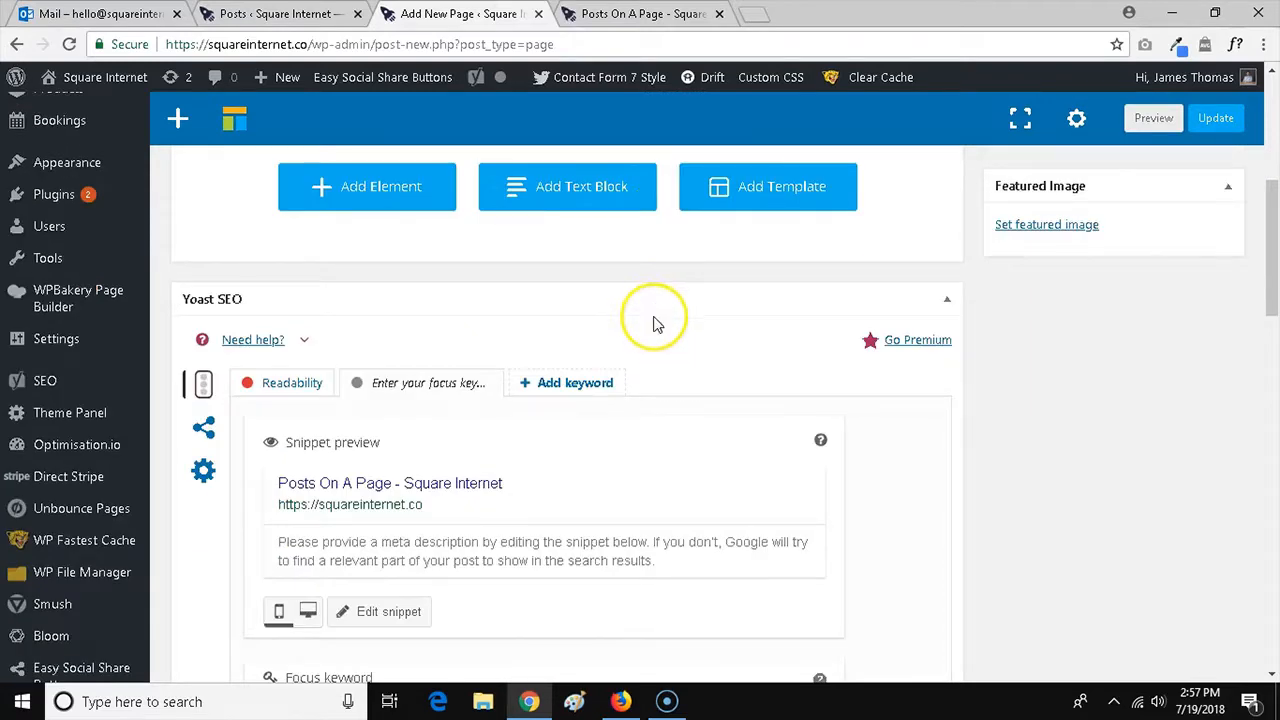
scroll(645, 340, up, 6)
scroll(645, 340, down, 2)
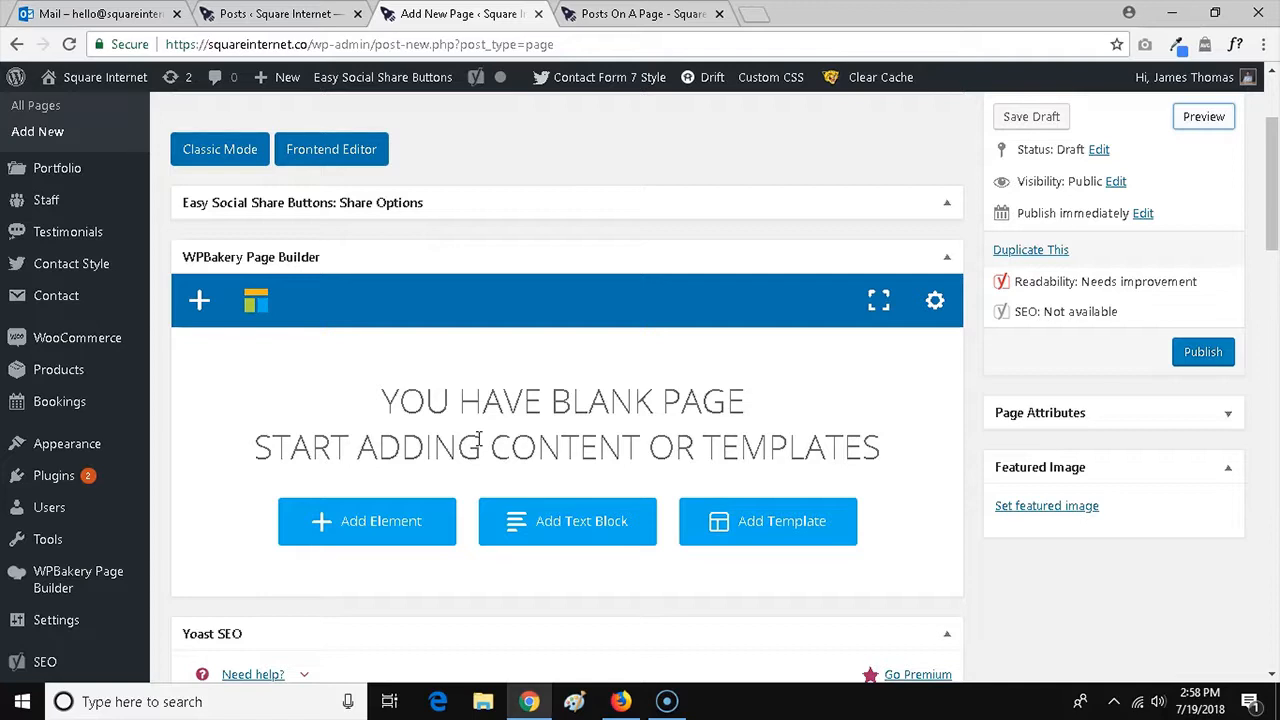
Add a Row element to the blank page in the page builder.
click(372, 530)
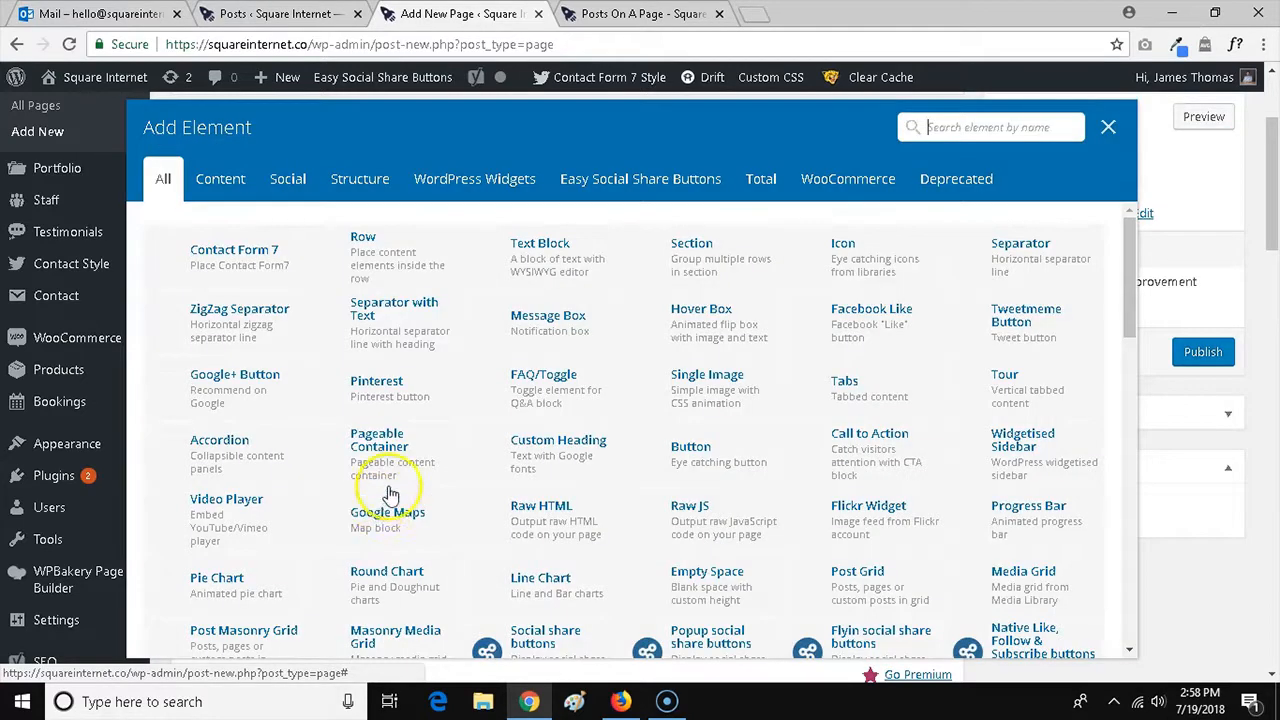
click(397, 270)
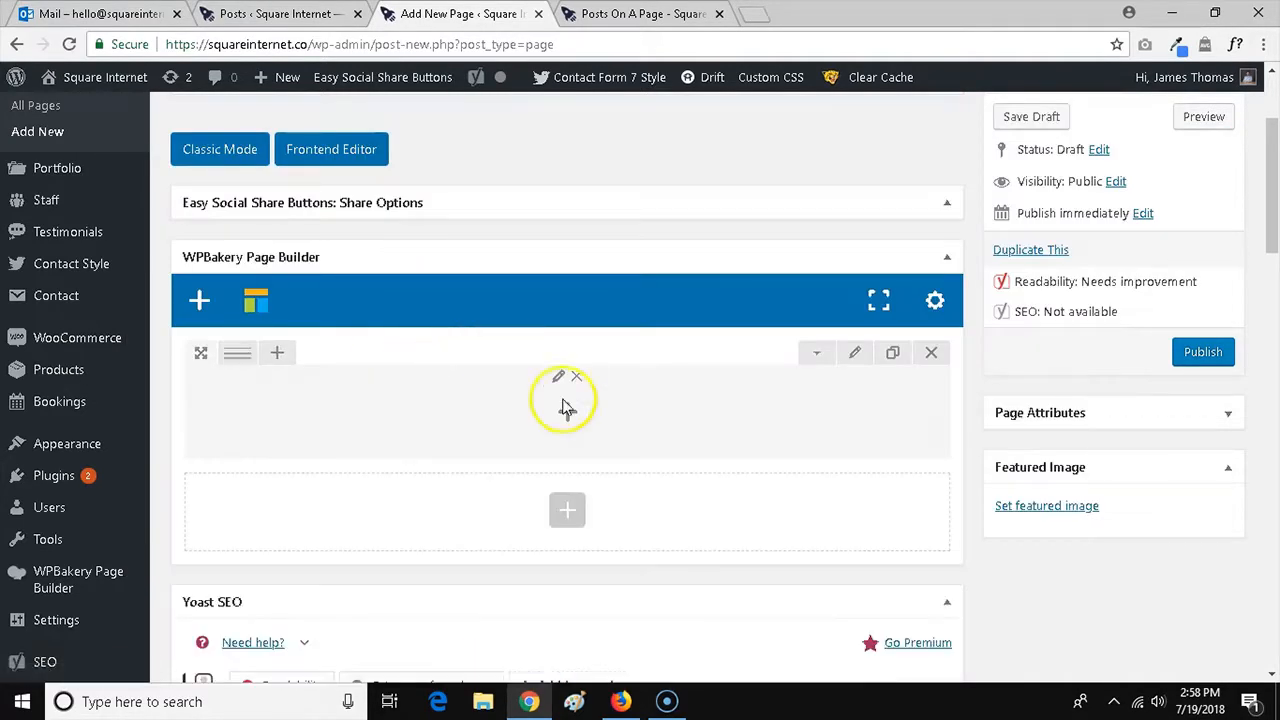
scroll(580, 400, down, 2)
scroll(520, 222, up, 2)
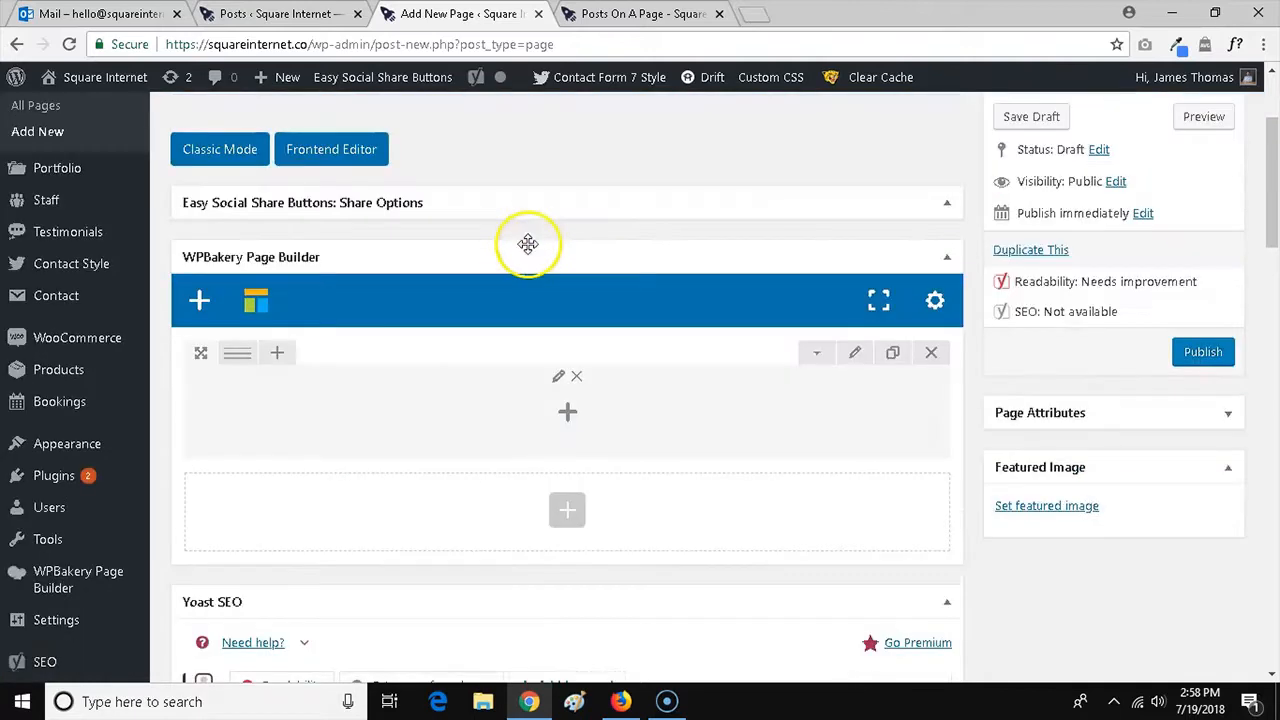
Search the elements for "blog" and add a Blog Grid to the empty row.
click(578, 410)
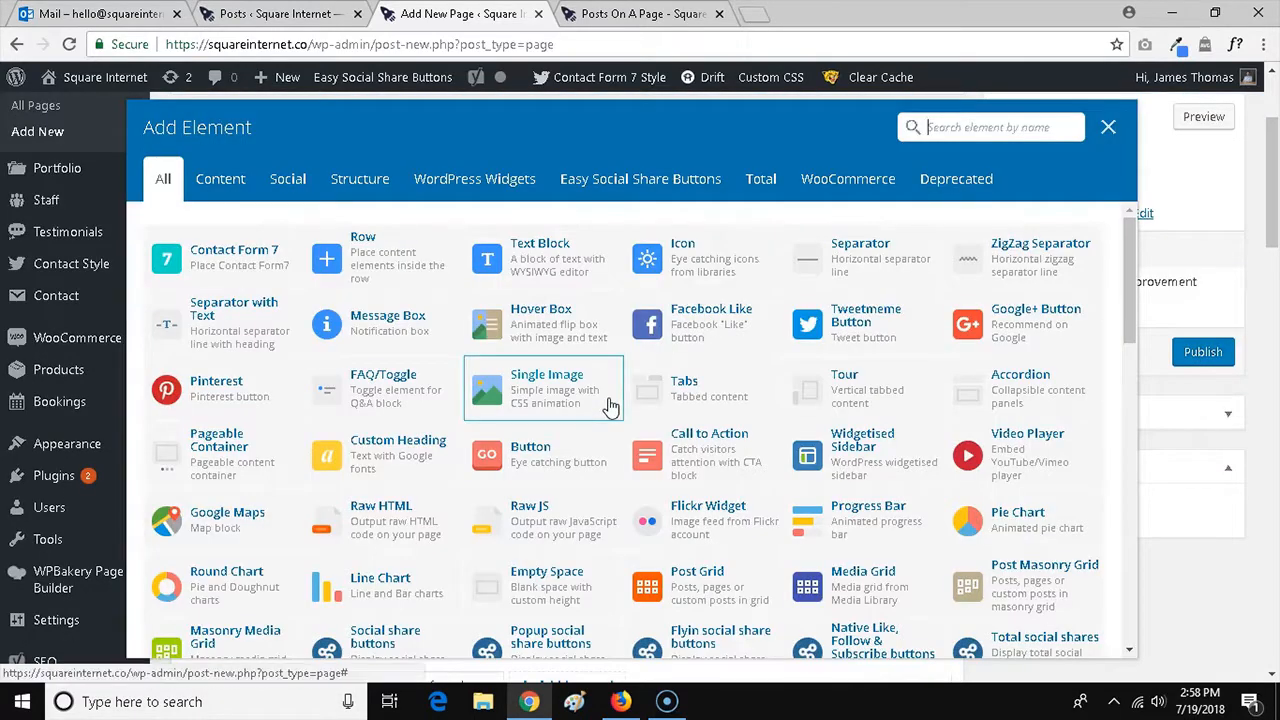
text(blog)
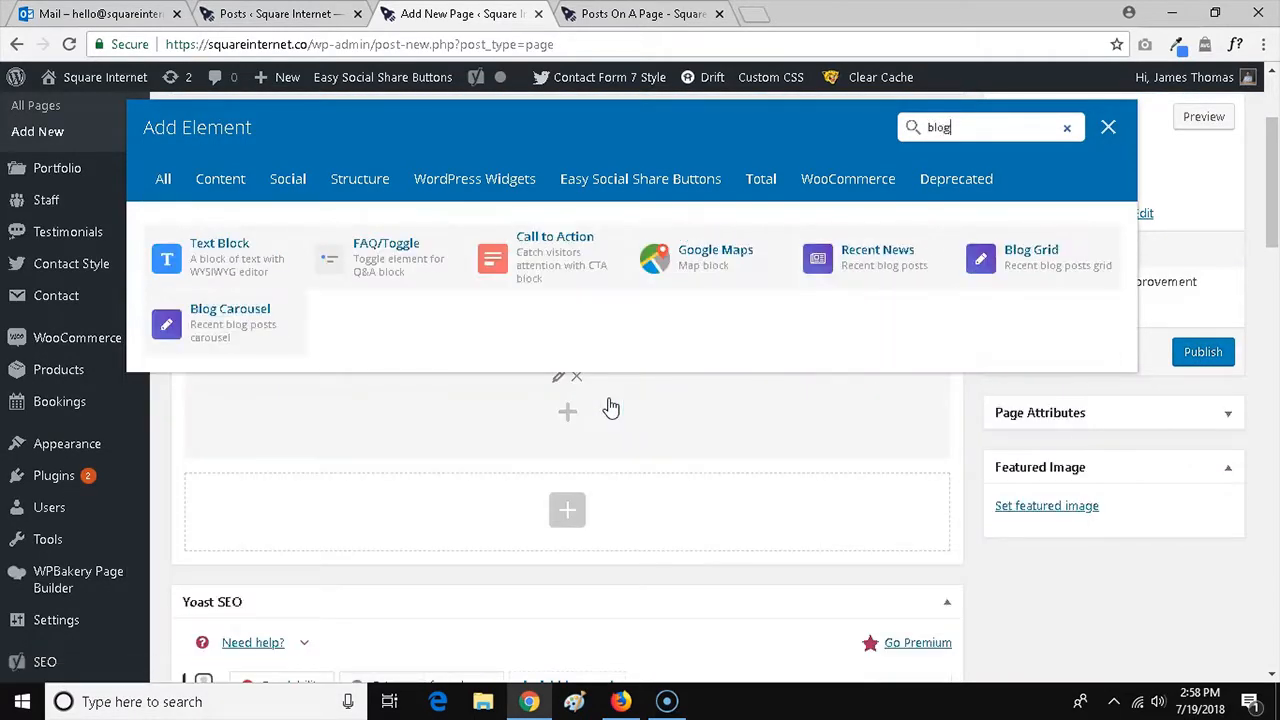
click(629, 397)
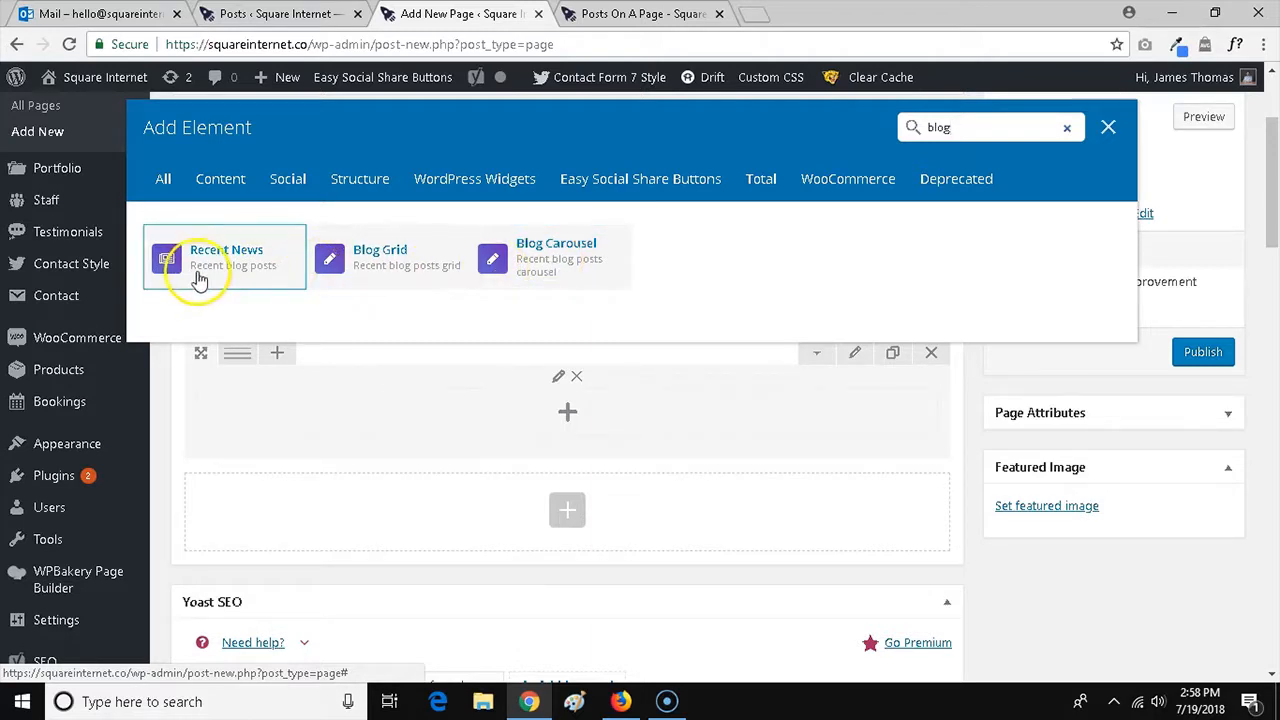
click(398, 272)
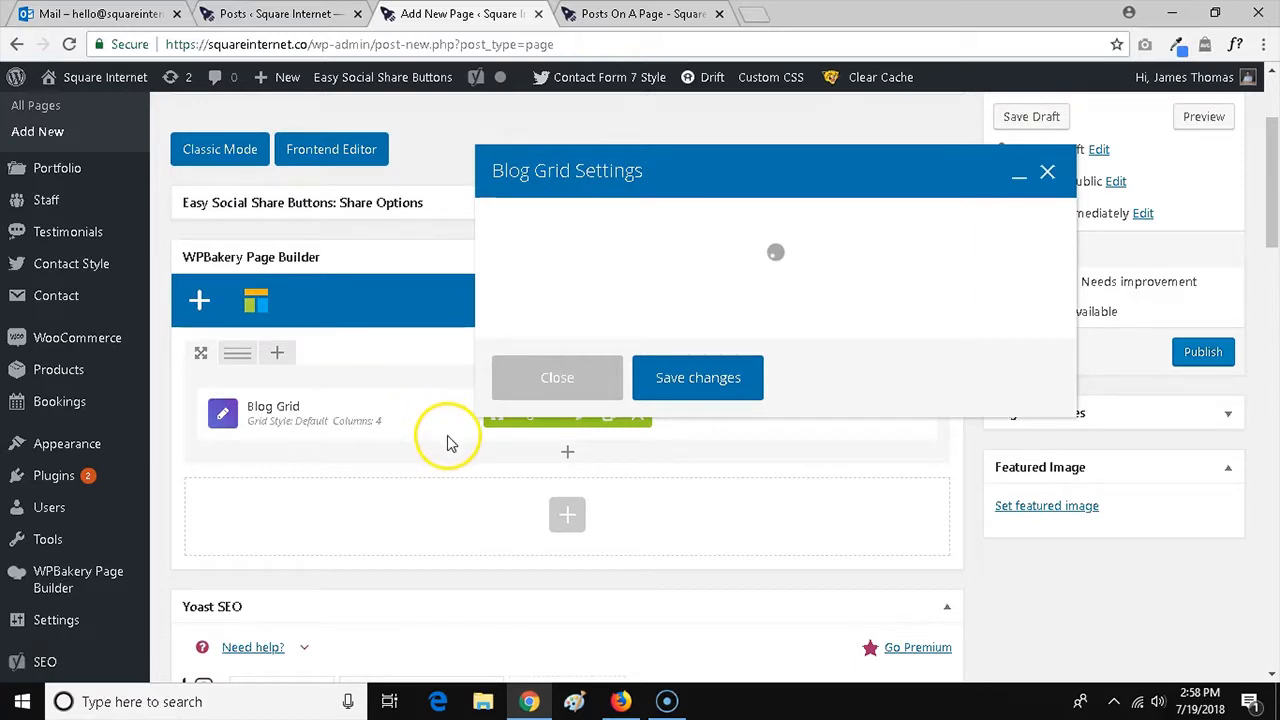
Turn on Equal Heights in the Blog Grid settings, then close the settings without saving.
scroll(700, 355, down, 5)
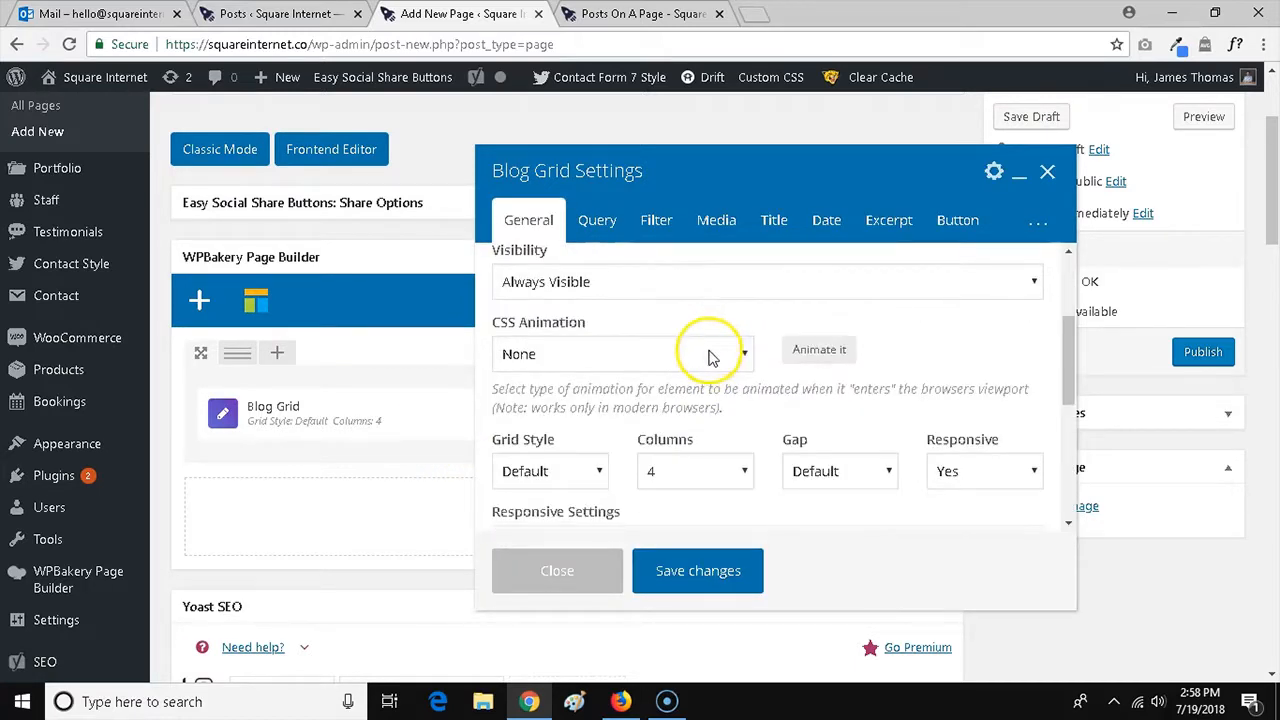
scroll(707, 360, up, 2)
scroll(706, 366, down, 2)
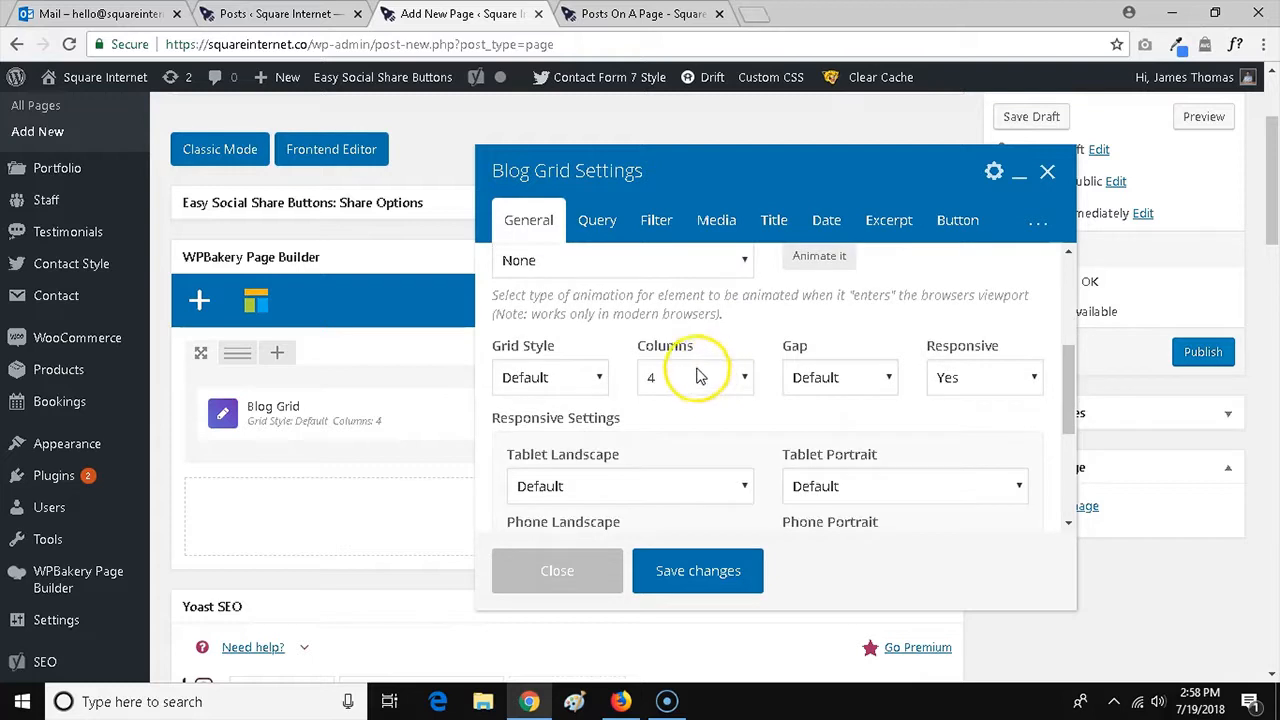
scroll(697, 390, down, 2)
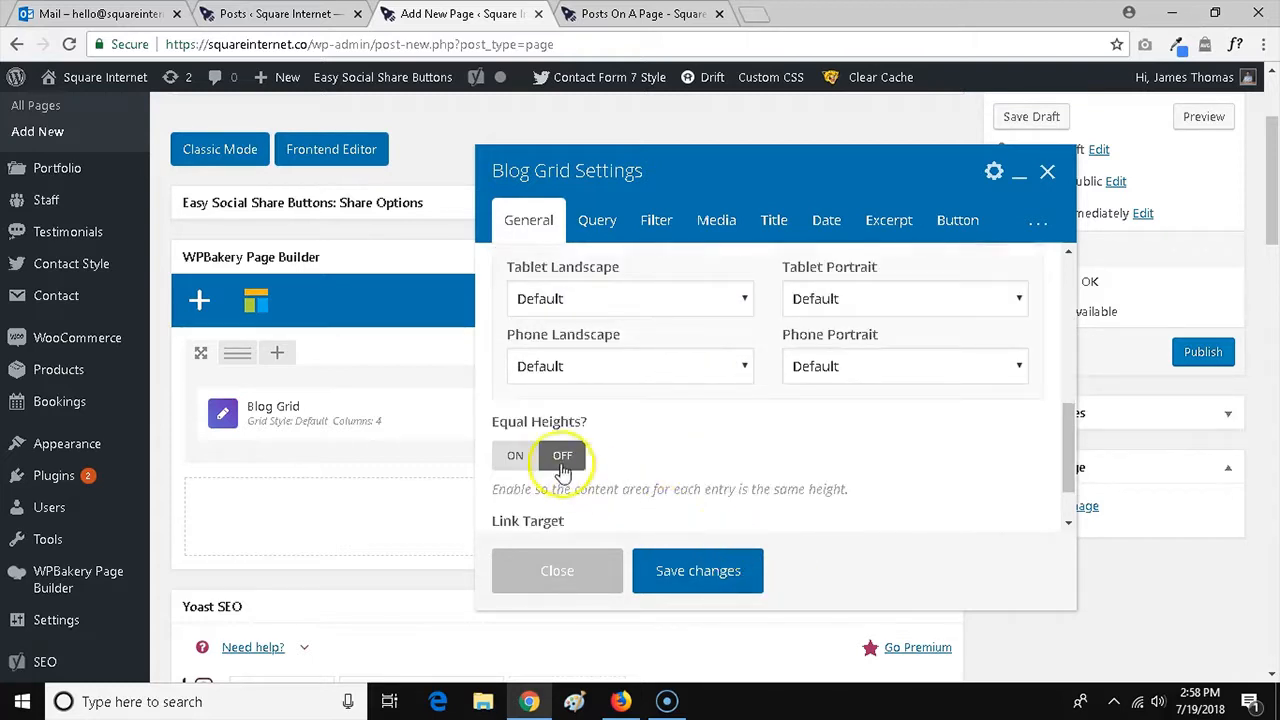
click(514, 456)
click(582, 568)
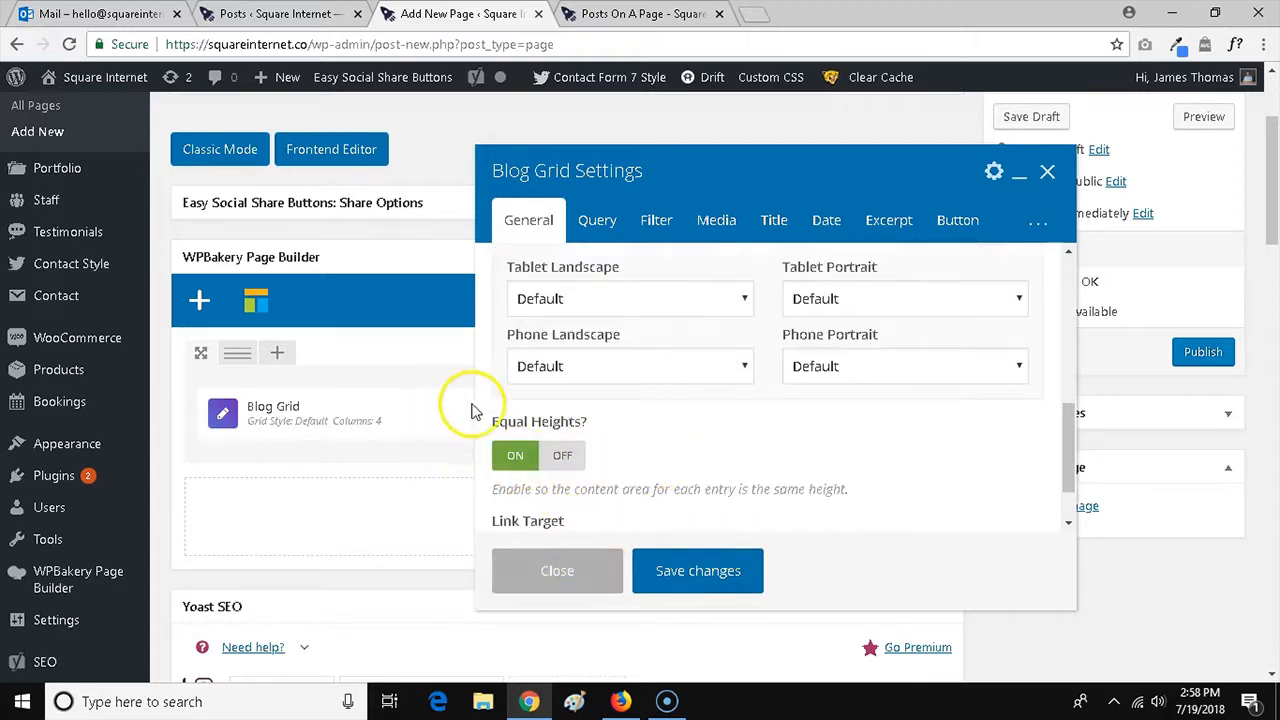
Delete the Blog Grid element from the row and confirm the deletion.
mouse_move(590, 414)
click(633, 415)
click(737, 152)
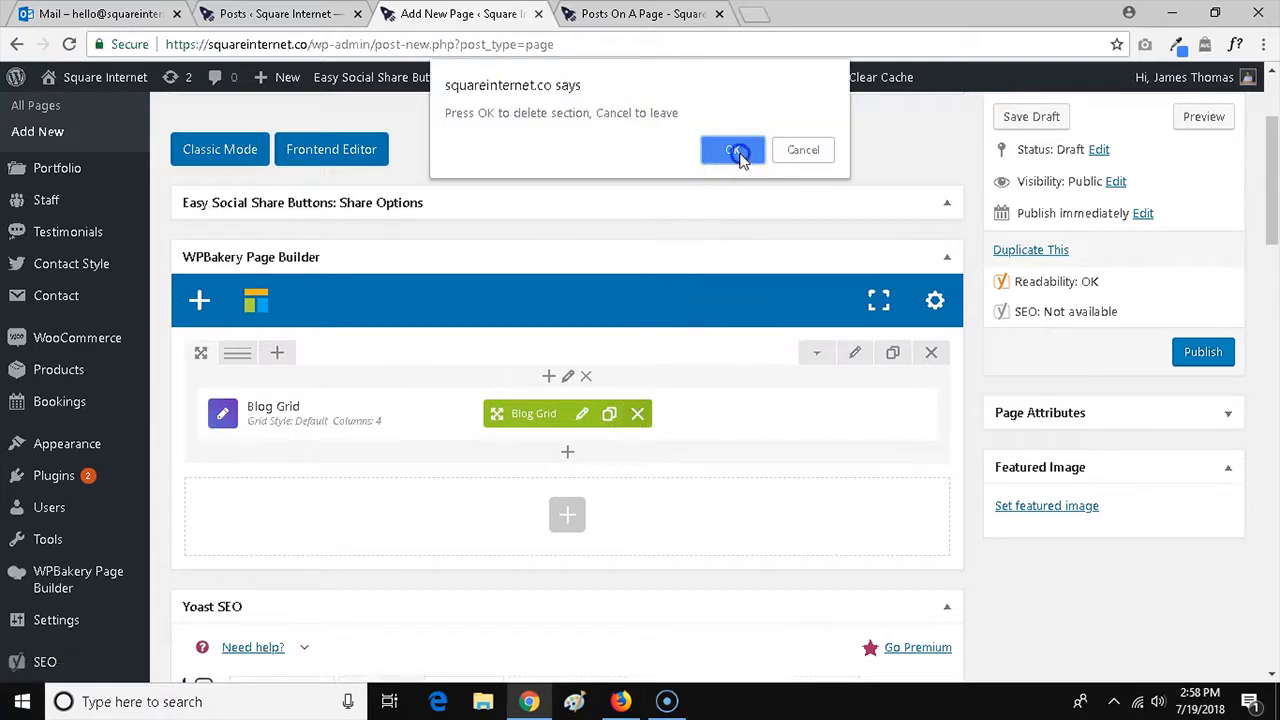
Add a Blog Carousel element to the row, found by searching "blog", and save its default settings.
click(567, 411)
text(blog)
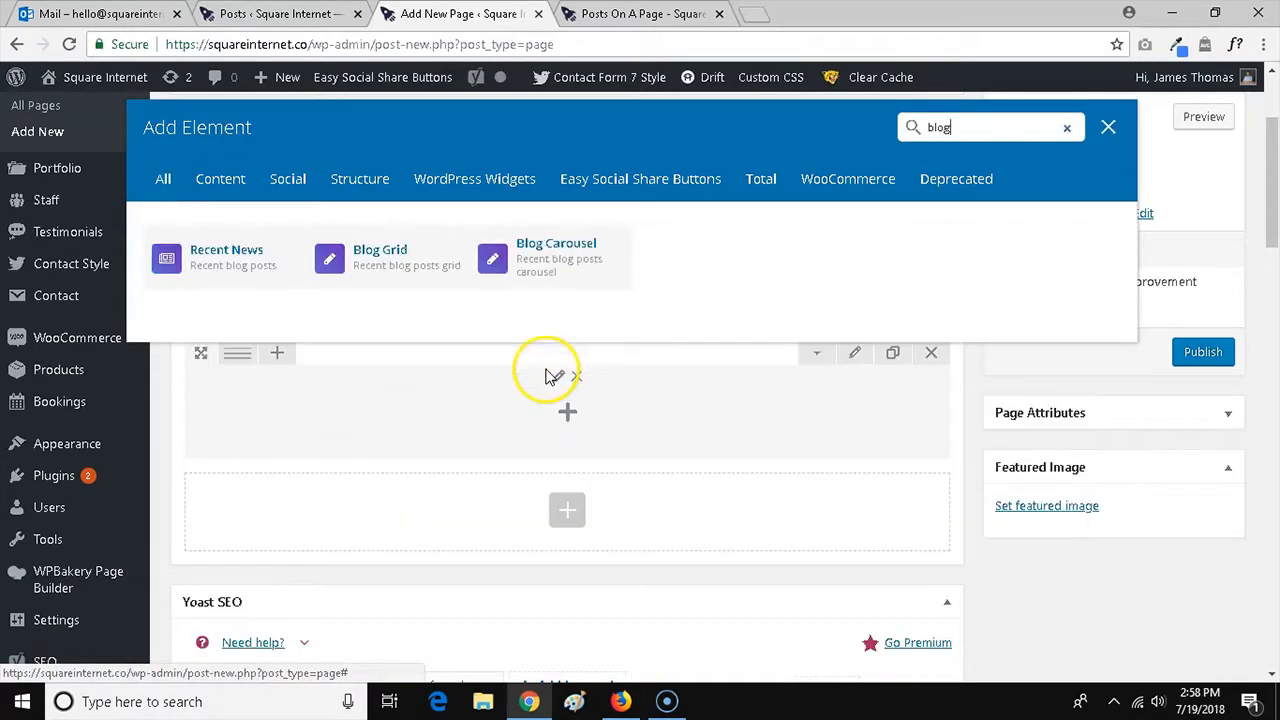
click(544, 268)
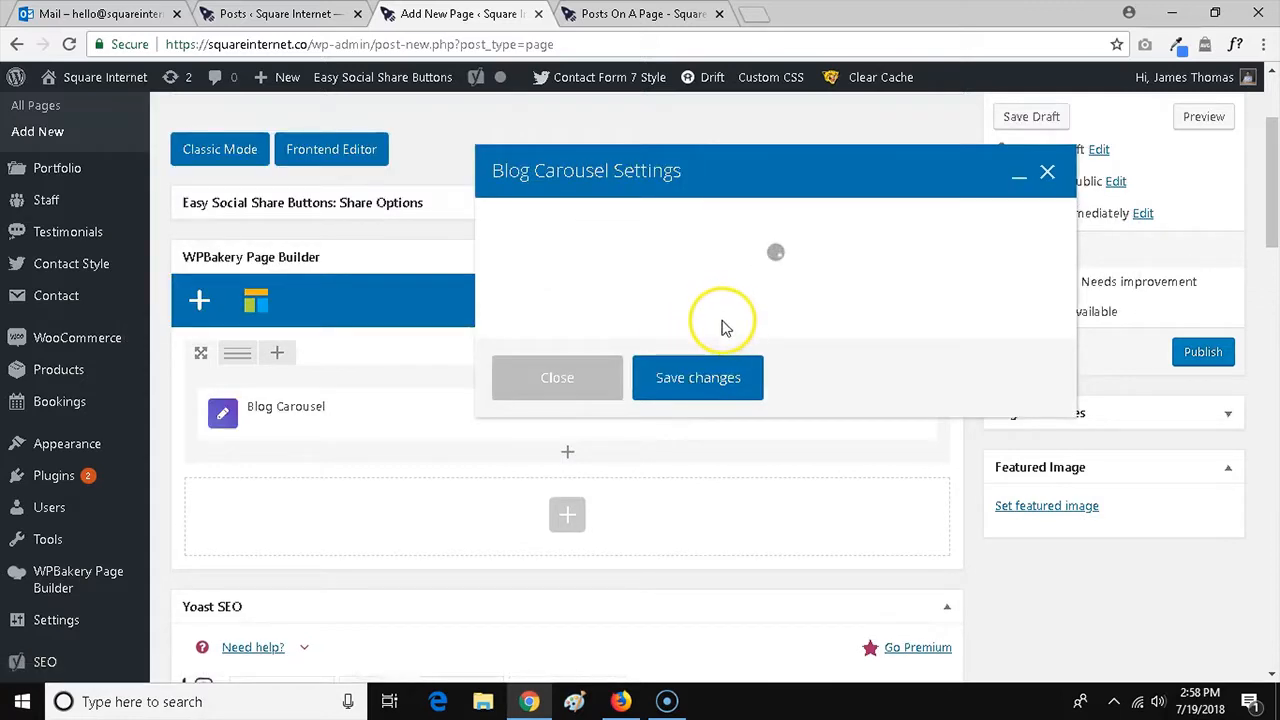
scroll(703, 335, down, 5)
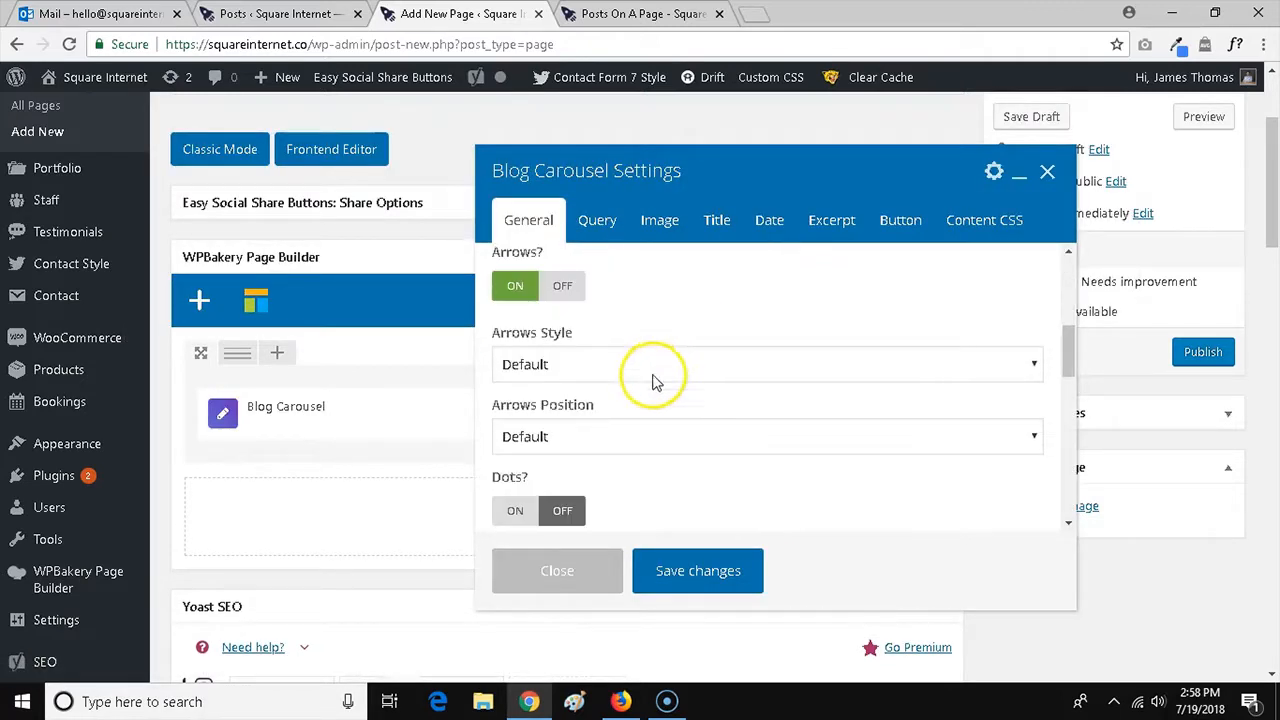
scroll(557, 491, down, 1)
scroll(689, 457, down, 4)
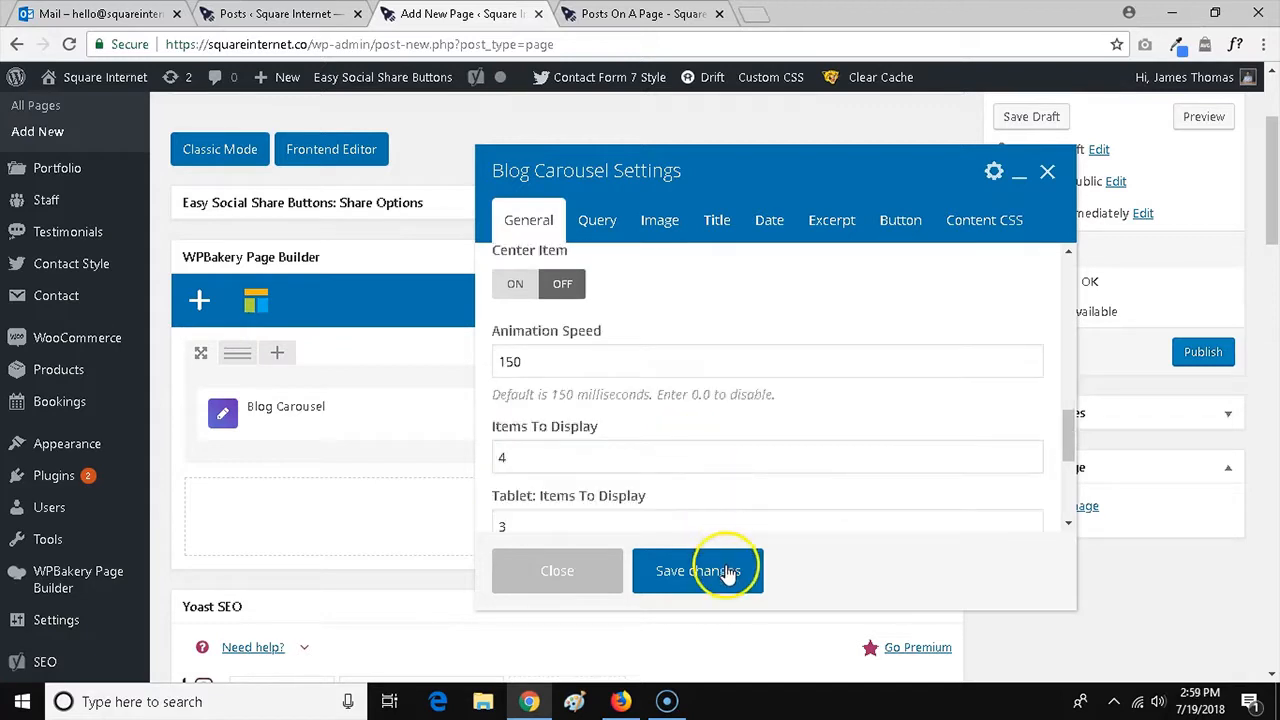
Preview the draft page and inspect the layout of the blog carousel's post cards.
click(1220, 118)
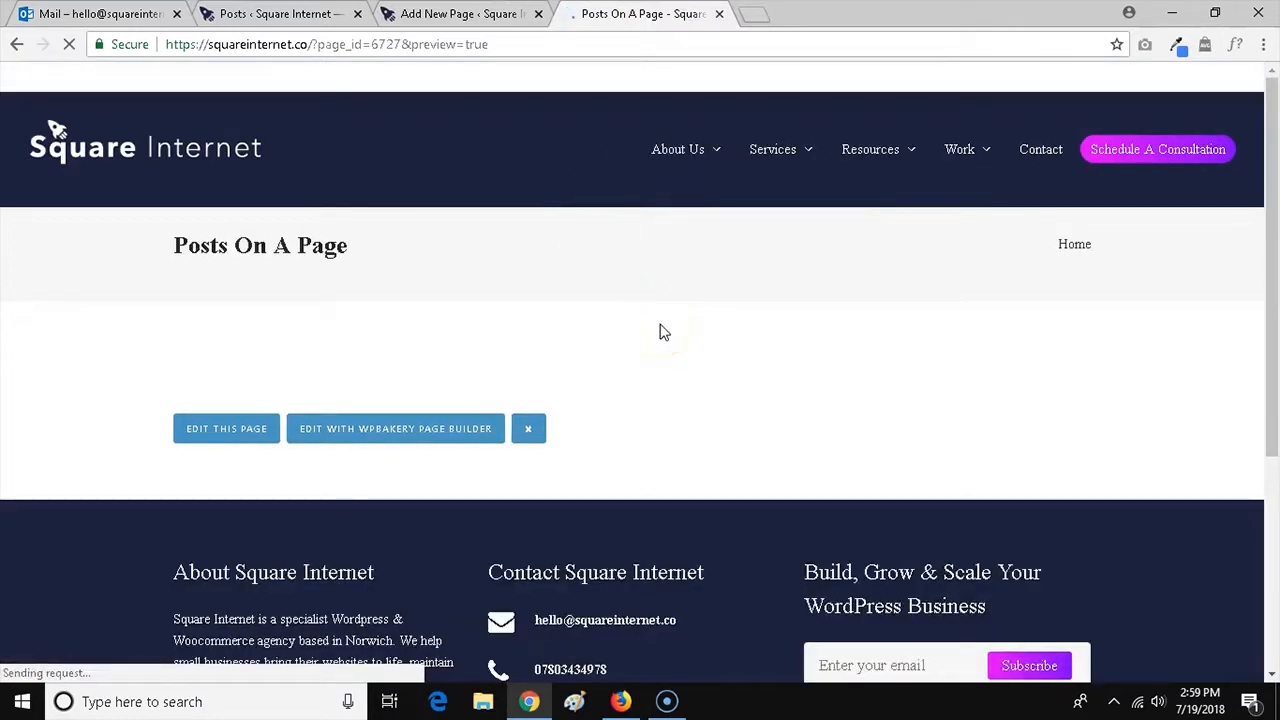
click(665, 314)
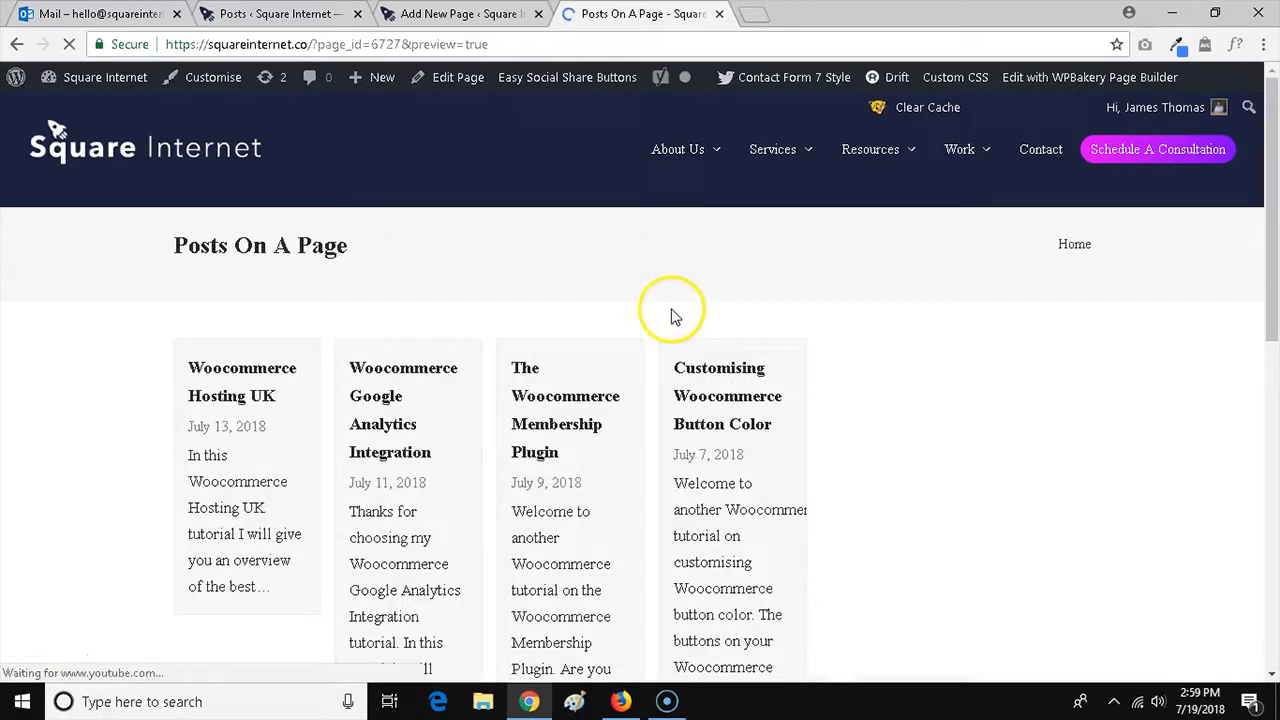
scroll(665, 310, down, 3)
scroll(670, 306, up, 3)
scroll(690, 308, down, 2)
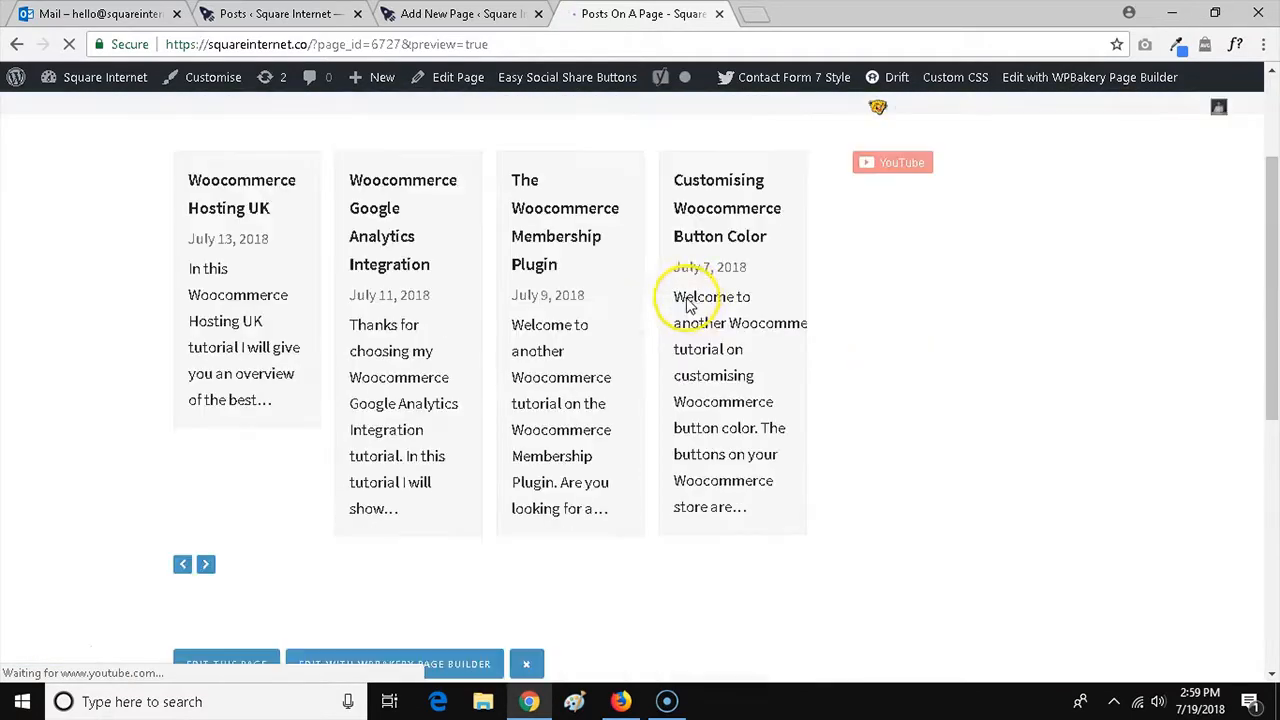
scroll(605, 310, up, 2)
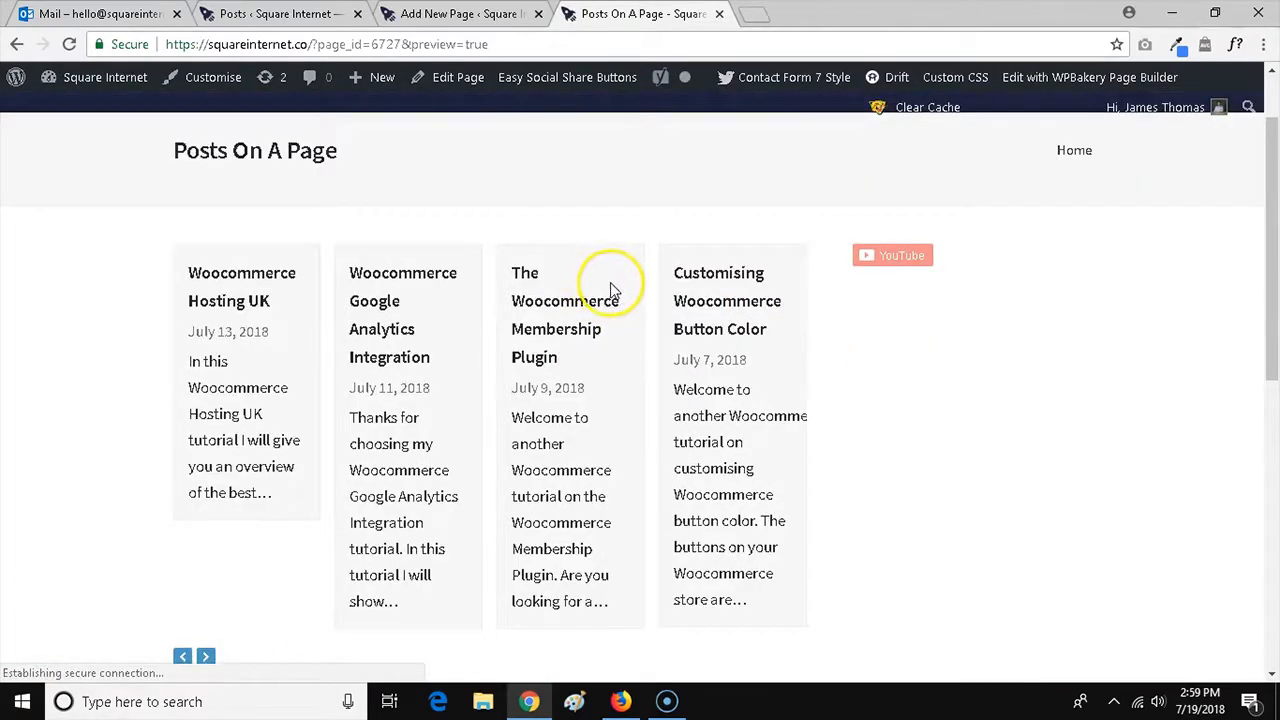
scroll(590, 295, down, 2)
Swipe the previewed blog carousel in both directions to check how it moves through the posts.
drag(538, 353, 810, 345)
drag(455, 346, 767, 335)
scroll(720, 360, up, 1)
drag(698, 379, 300, 357)
mouse_move(468, 78)
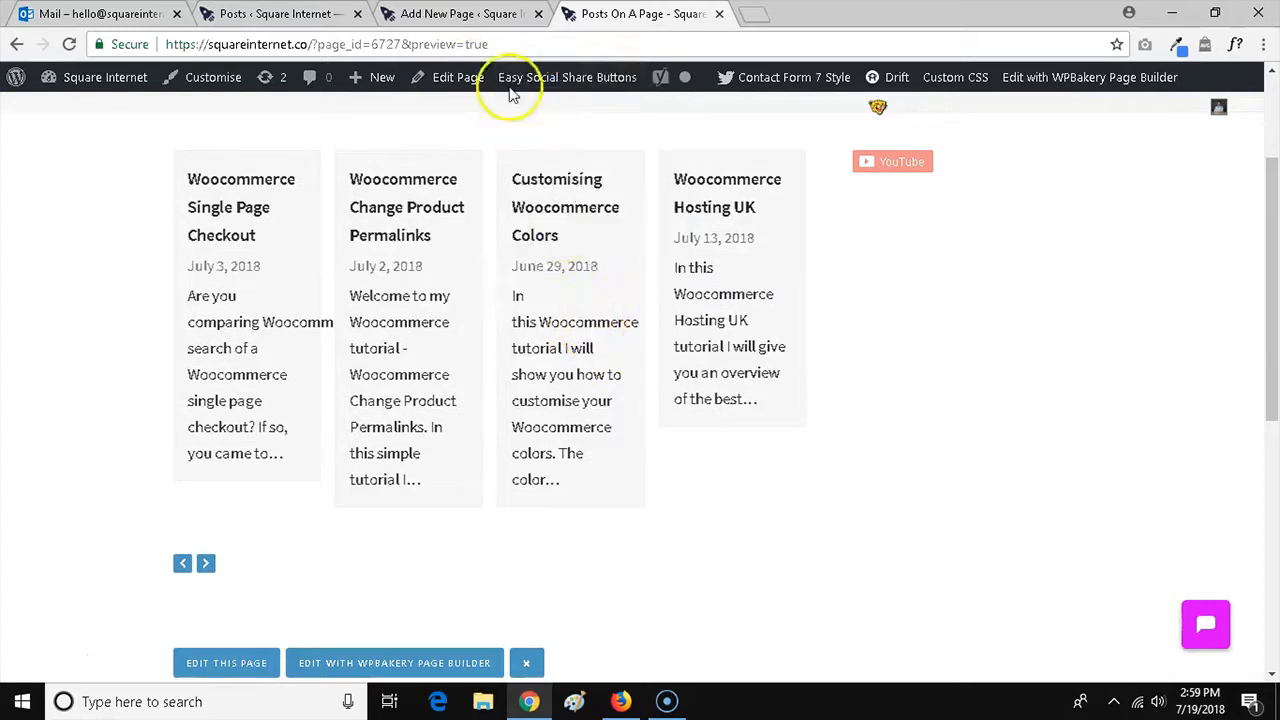
Return to the page editor and set the carousel row's Row stretch to "Stretch row".
click(452, 14)
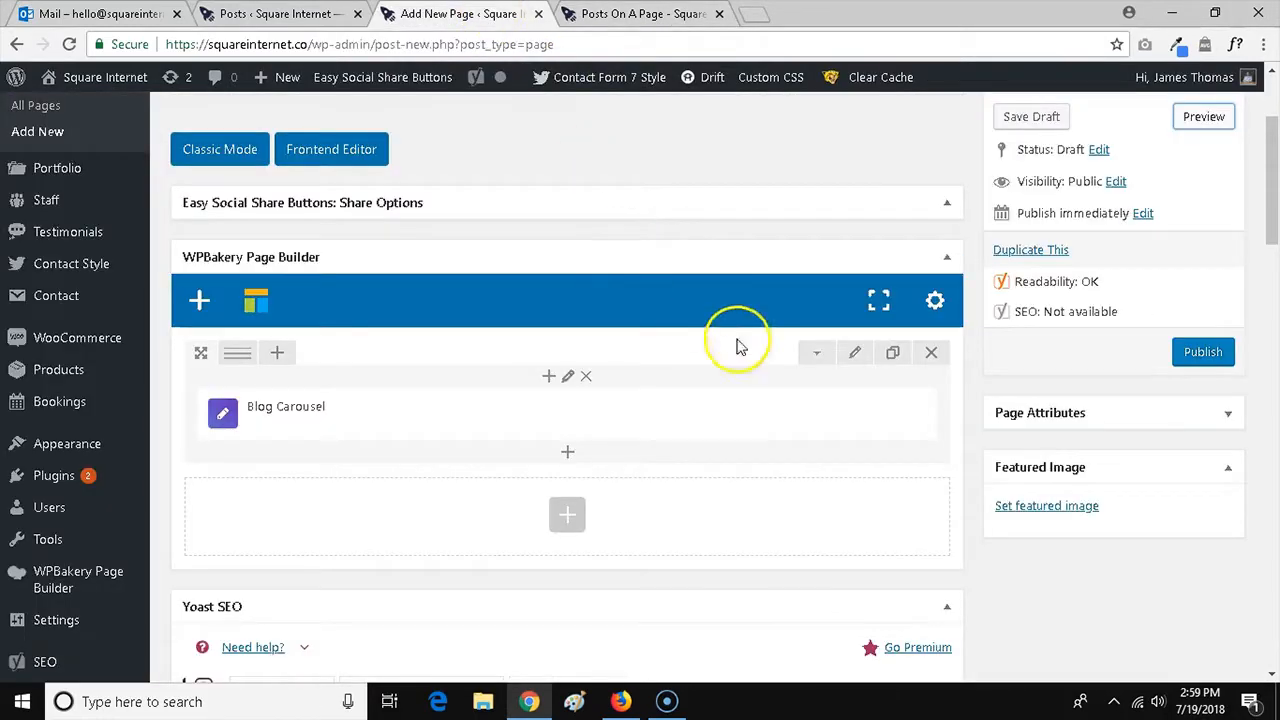
click(855, 353)
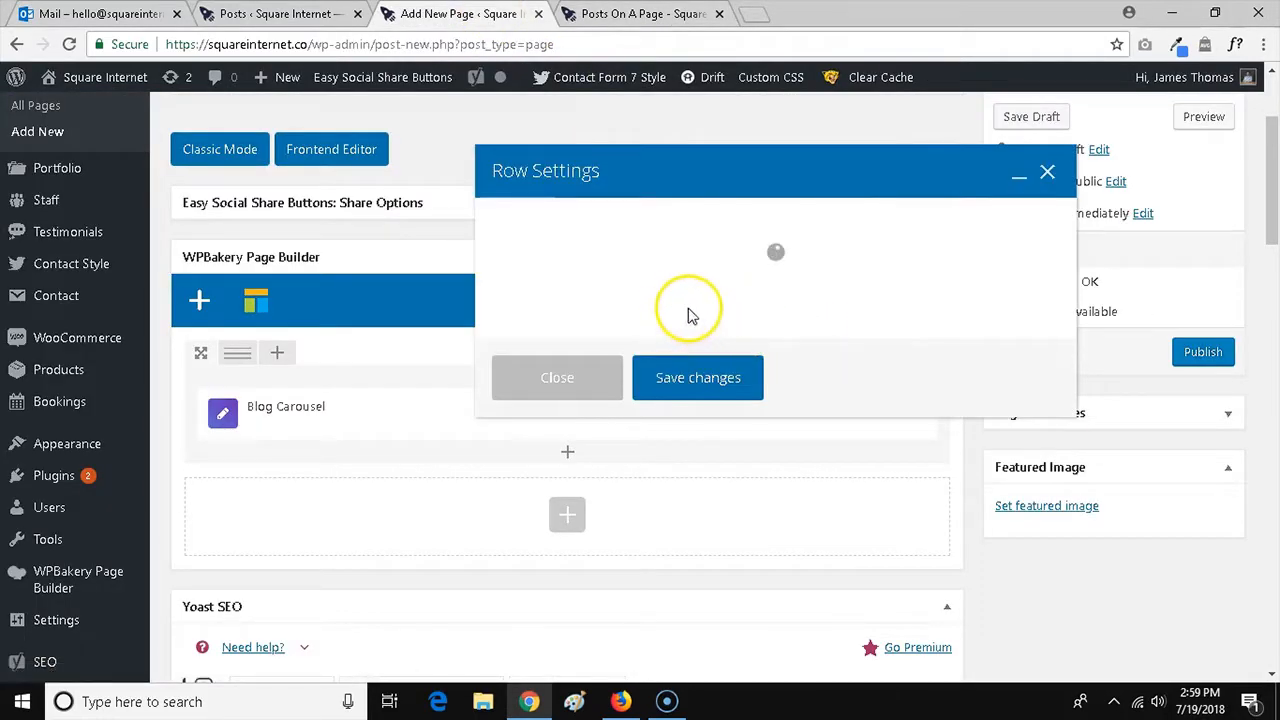
scroll(660, 332, down, 4)
scroll(658, 332, down, 2)
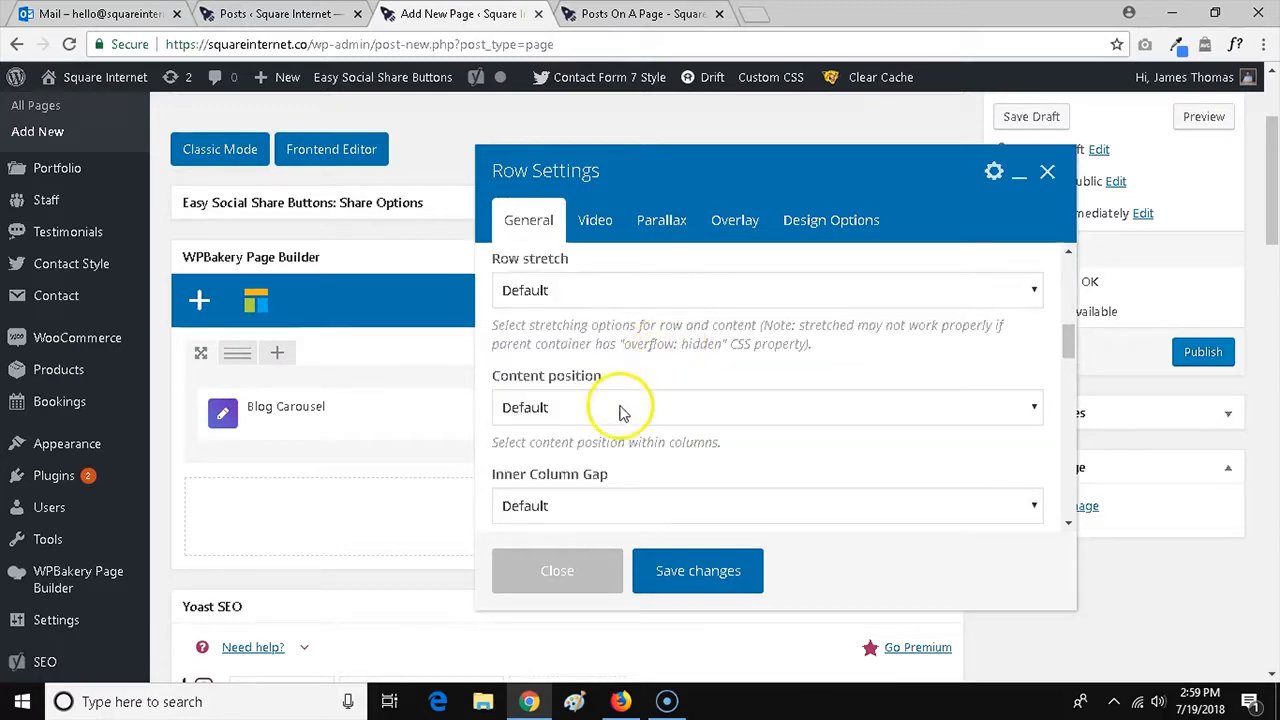
click(632, 292)
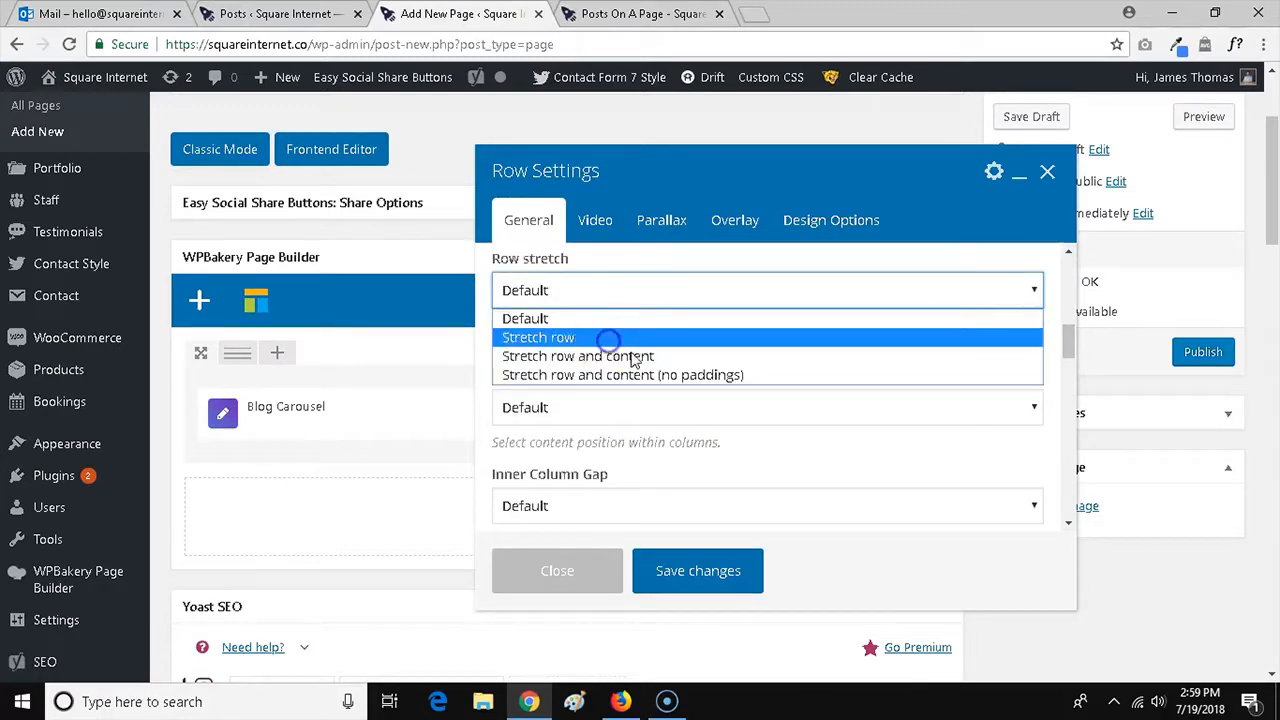
click(609, 337)
Set the row's Content position to Middle in the row settings.
scroll(640, 360, down, 1)
click(588, 318)
click(591, 376)
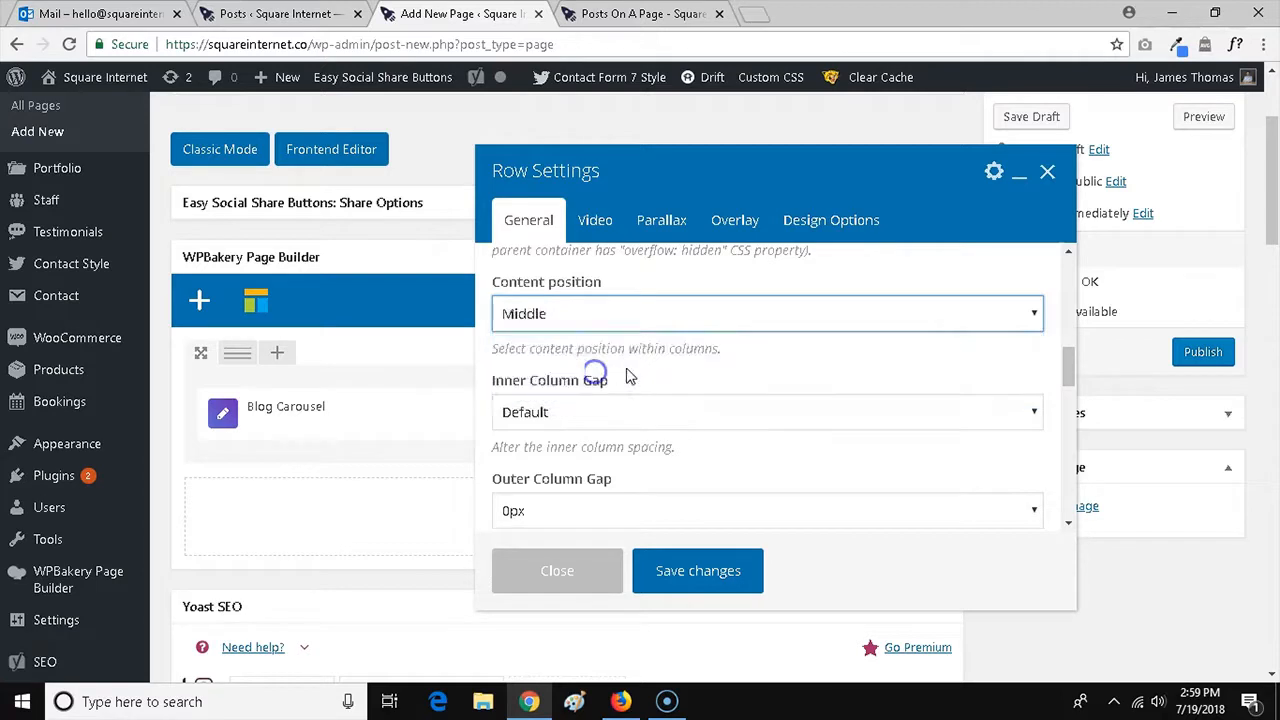
scroll(595, 380, down, 4)
scroll(580, 360, up, 2)
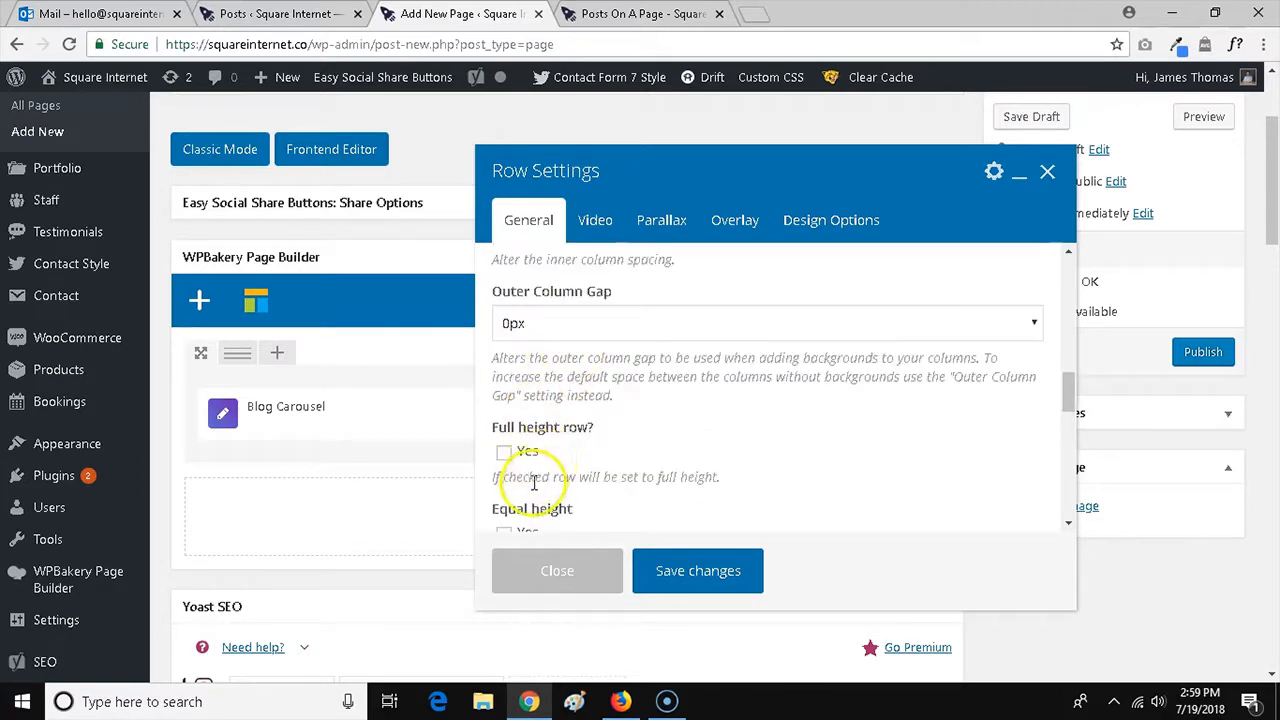
Enable Equal height for the carousel row and save the row settings.
scroll(509, 457, down, 1)
click(518, 446)
click(680, 565)
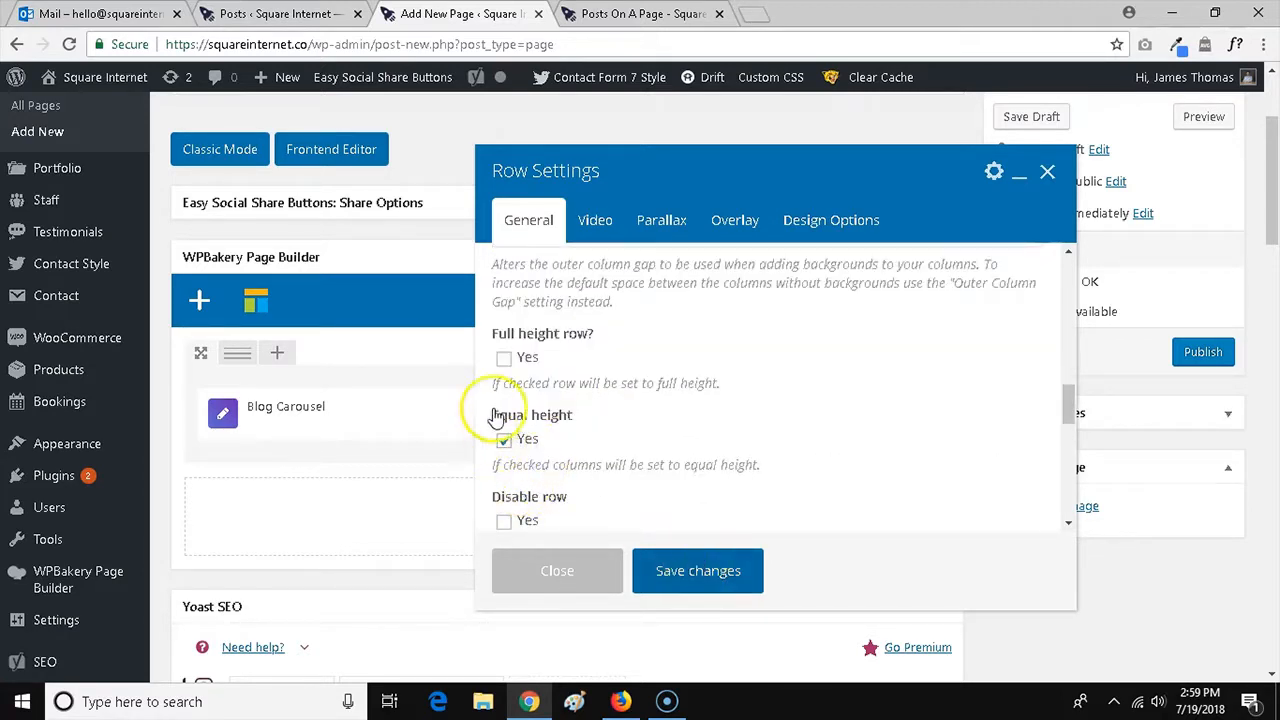
Set the Blog Carousel's Items To Display to 3 and save the element's settings.
mouse_move(528, 414)
click(594, 412)
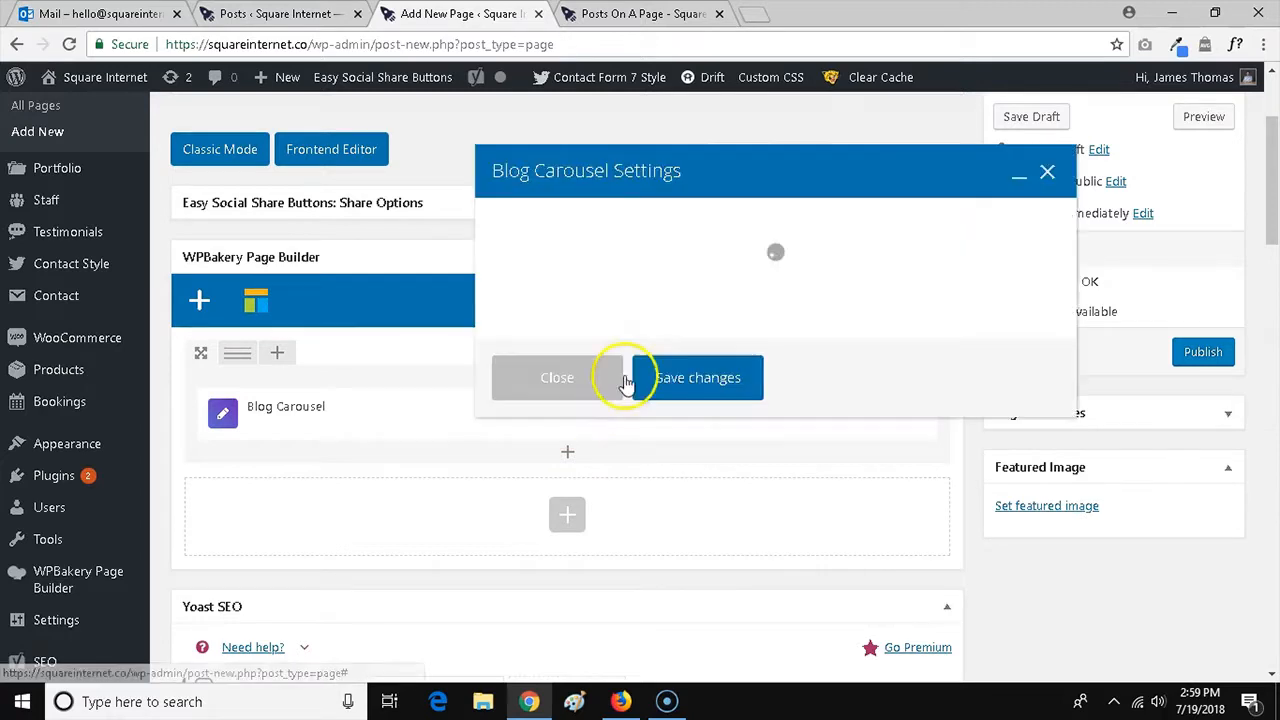
scroll(720, 330, down, 6)
scroll(698, 359, down, 1)
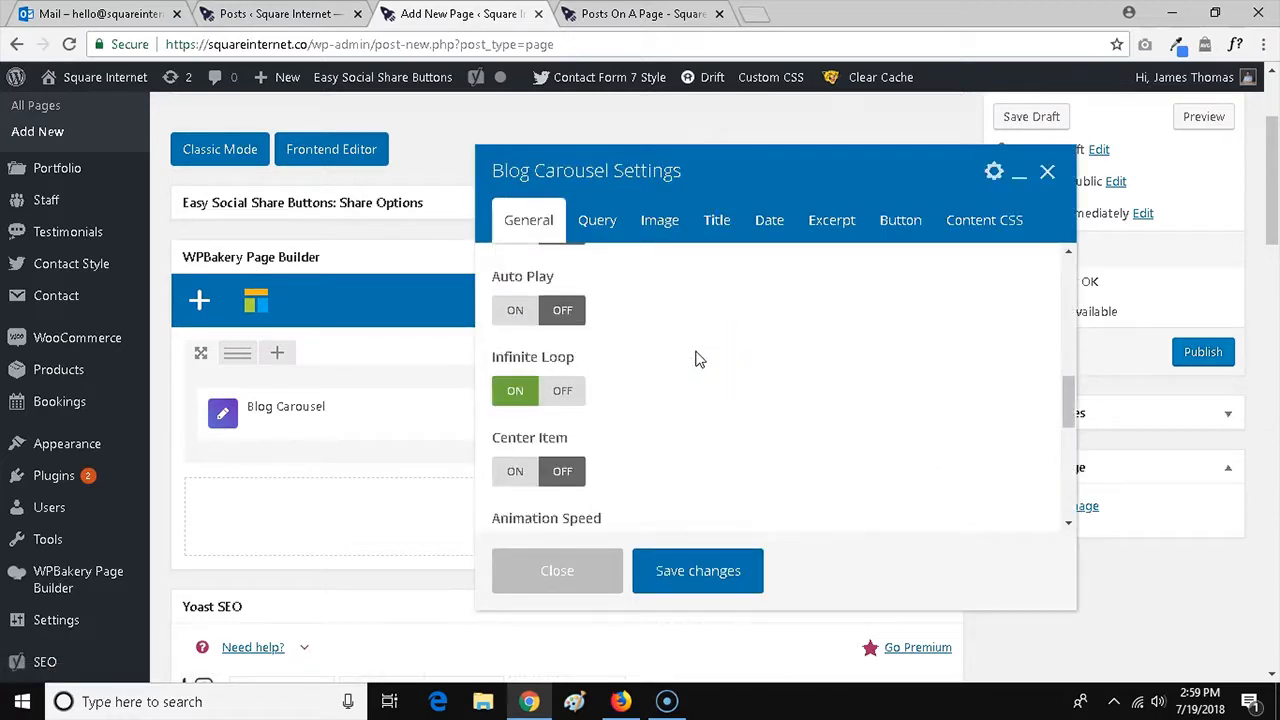
scroll(698, 359, up, 3)
scroll(698, 359, down, 4)
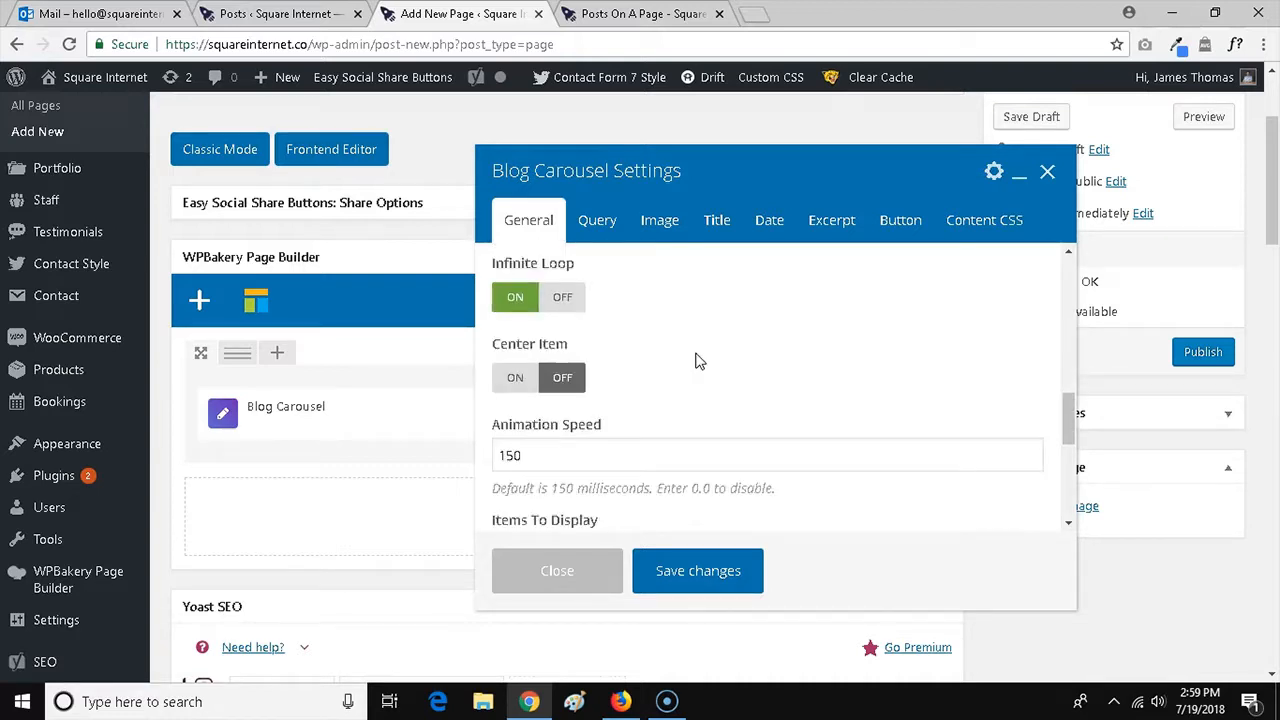
scroll(660, 363, down, 3)
scroll(600, 385, up, 2)
scroll(562, 400, down, 1)
click(566, 368)
scroll(567, 368, down, 1)
scroll(568, 370, up, 1)
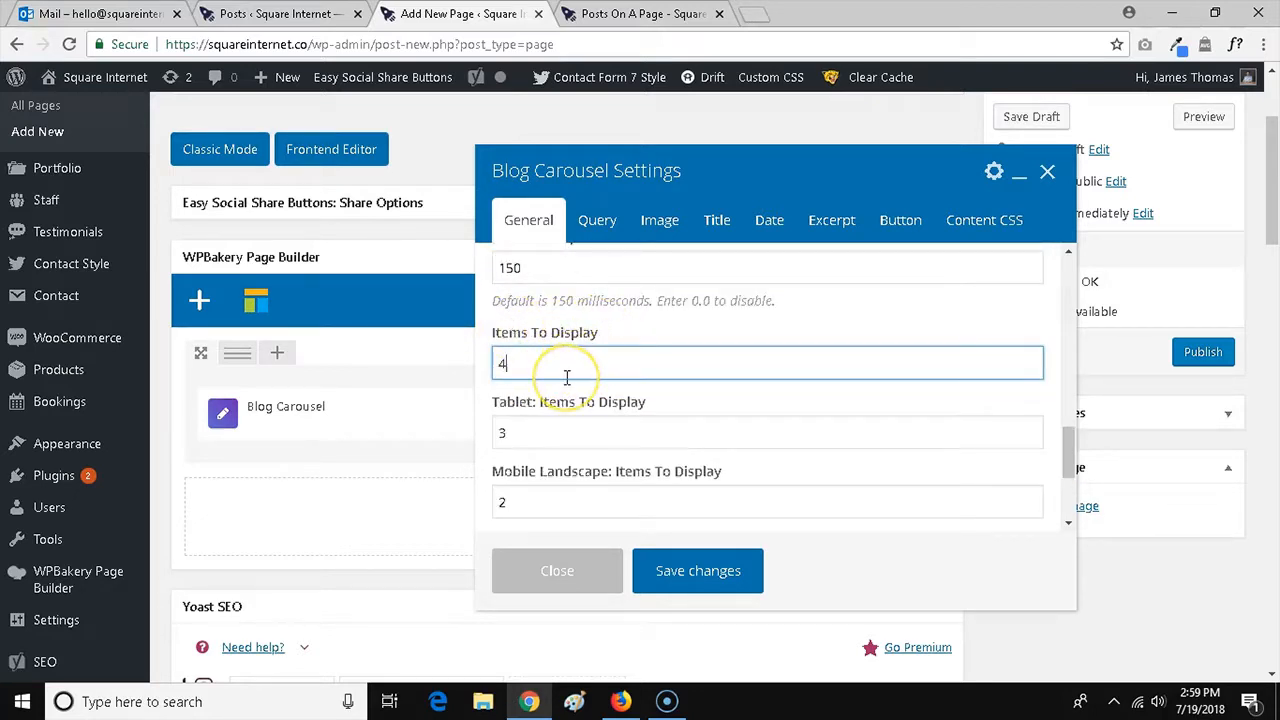
scroll(566, 377, down, 1)
click(706, 569)
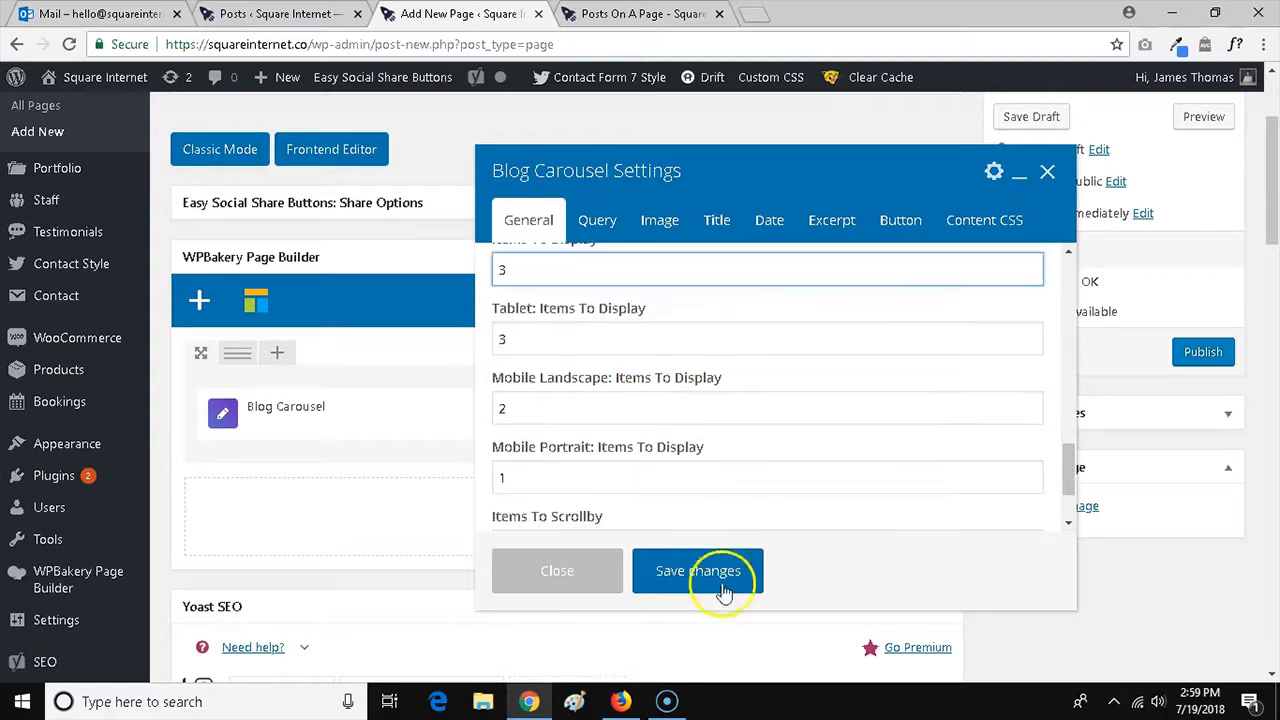
Preview the draft page and check how the blog carousel's post cards are laid out.
click(1203, 116)
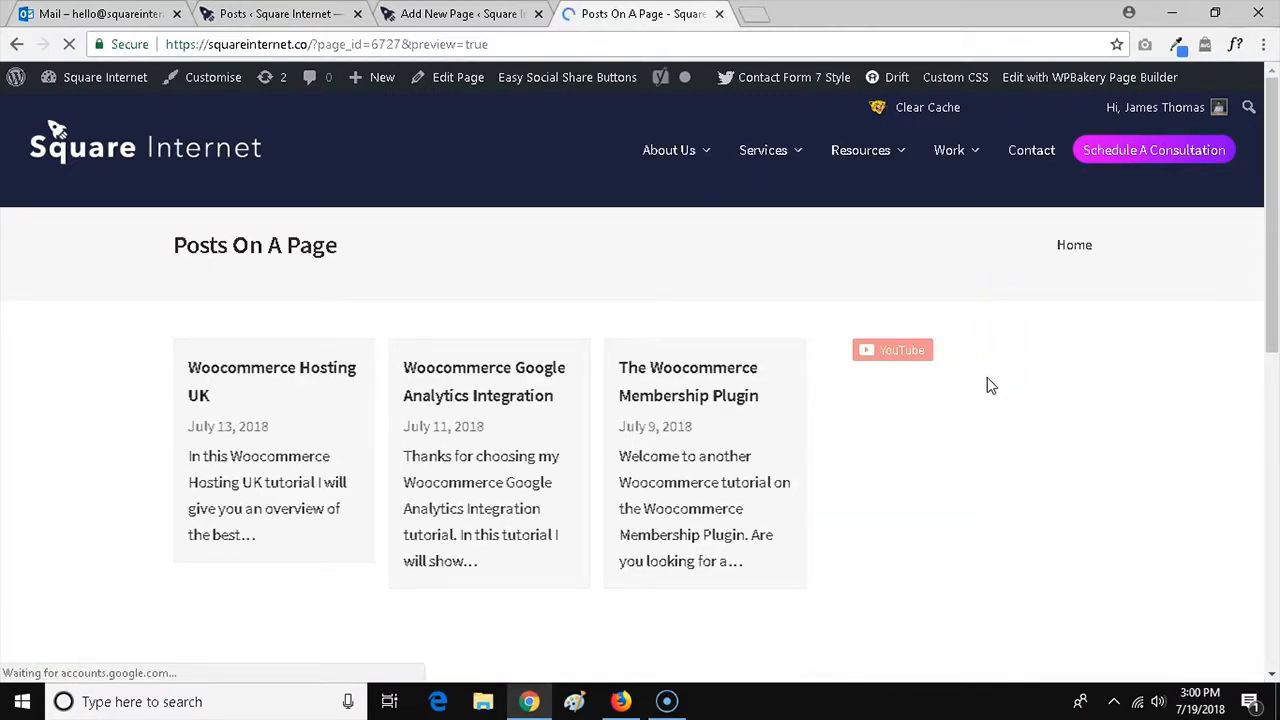
scroll(598, 350, down, 2)
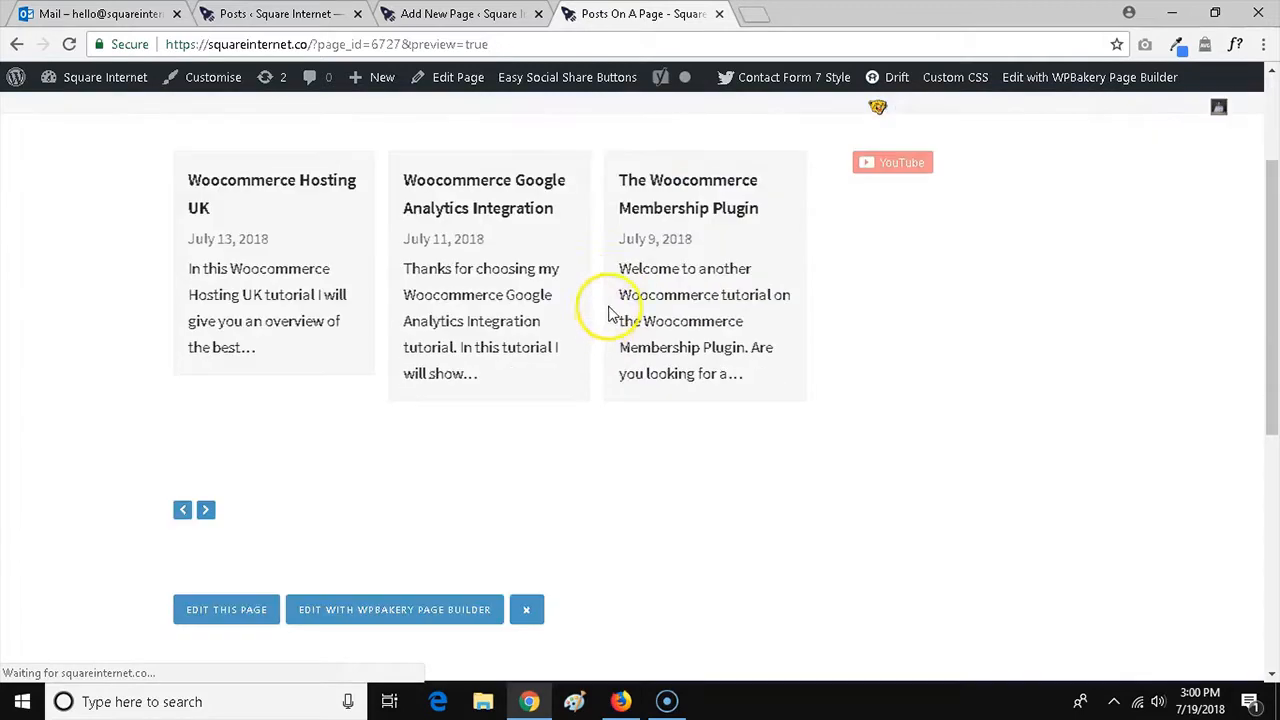
scroll(611, 310, up, 2)
Back in the page editor, set the carousel row's Row stretch to "Stretch row and content", save it and preview the page.
click(484, 14)
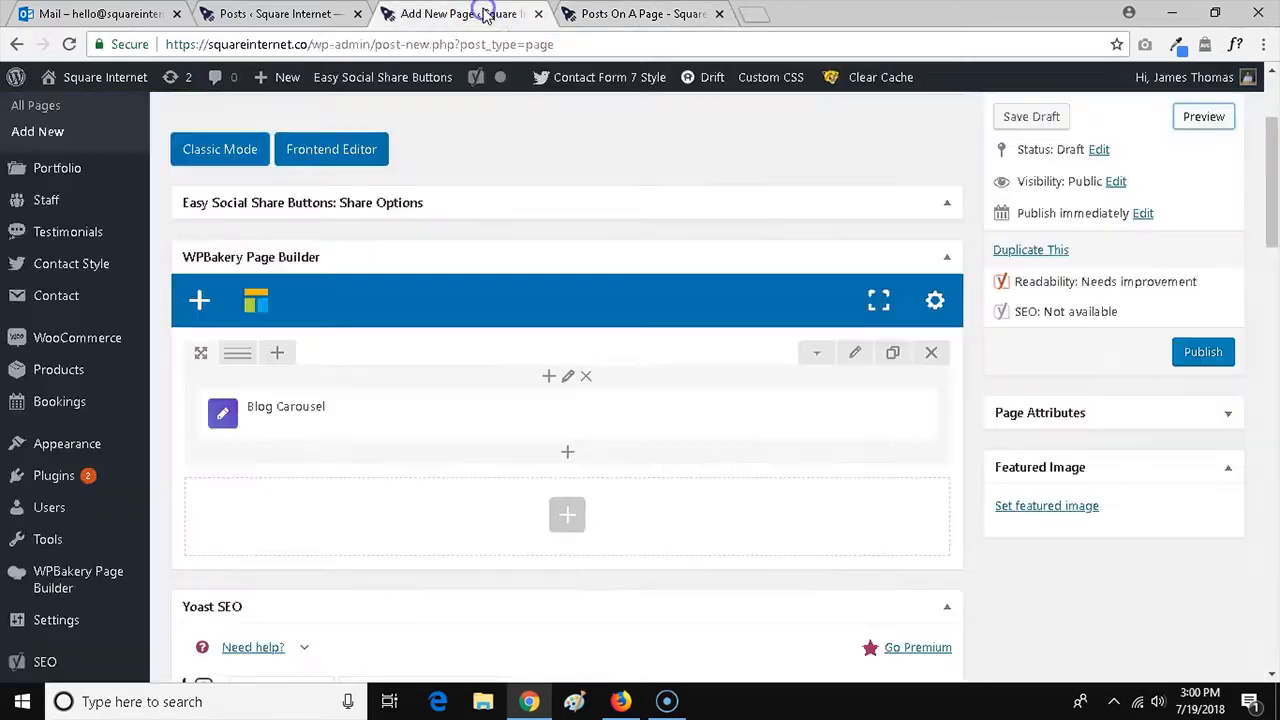
click(852, 352)
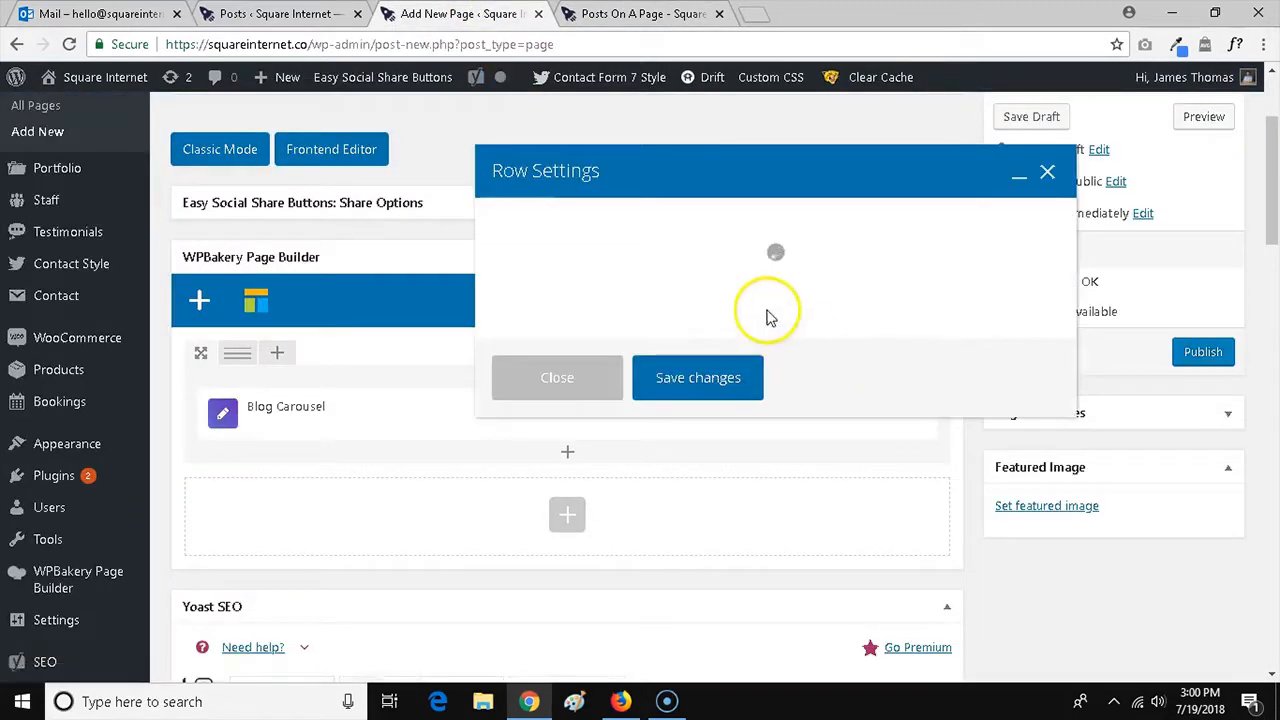
scroll(737, 330, down, 4)
scroll(735, 336, up, 5)
click(591, 291)
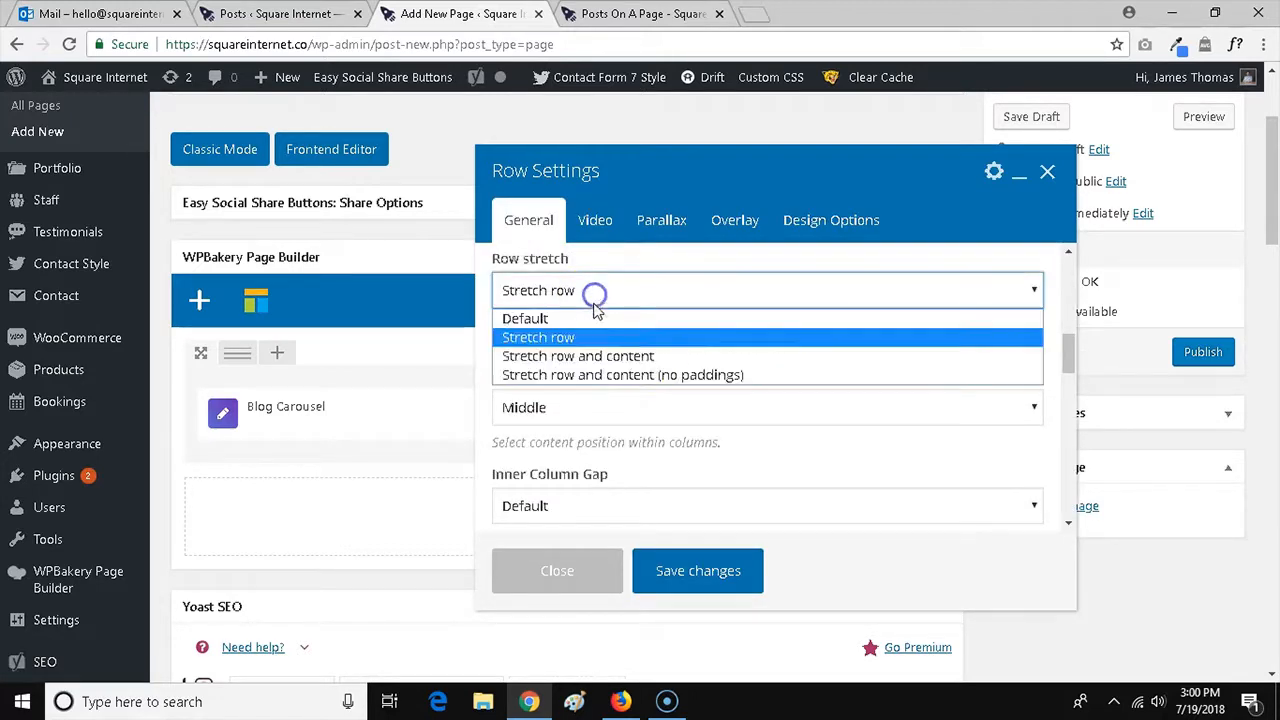
click(632, 360)
click(714, 548)
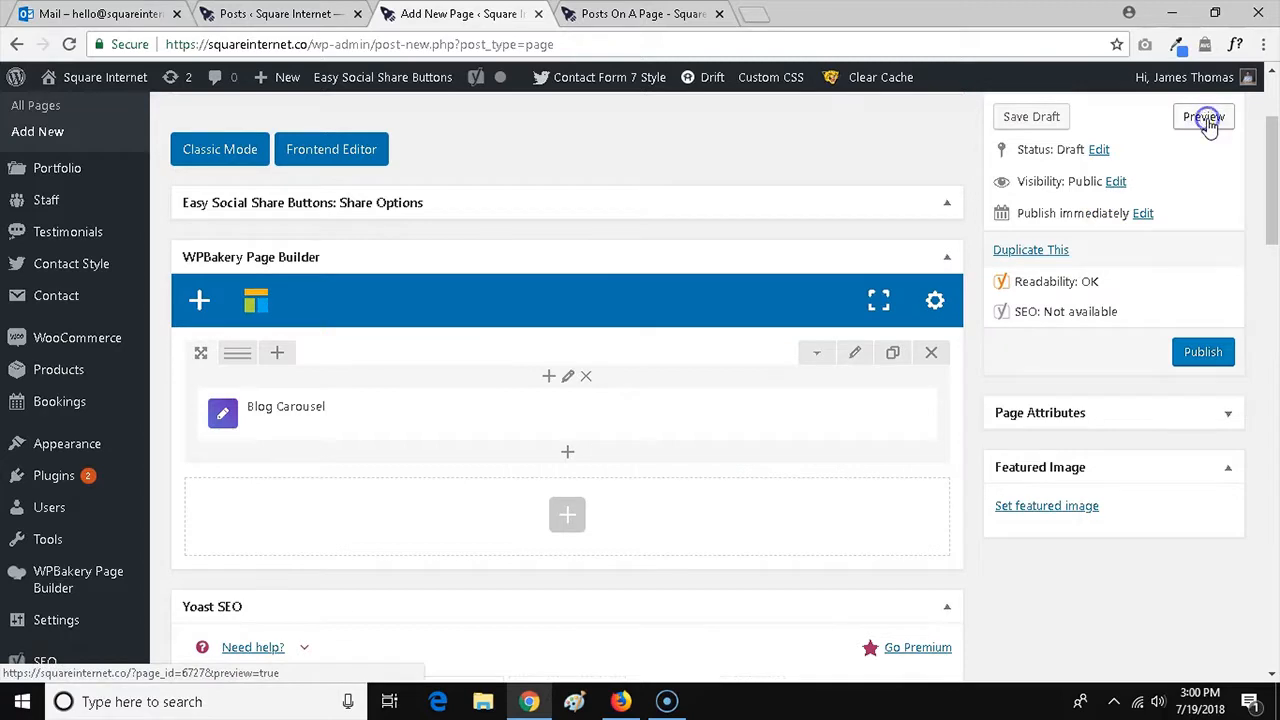
click(1206, 118)
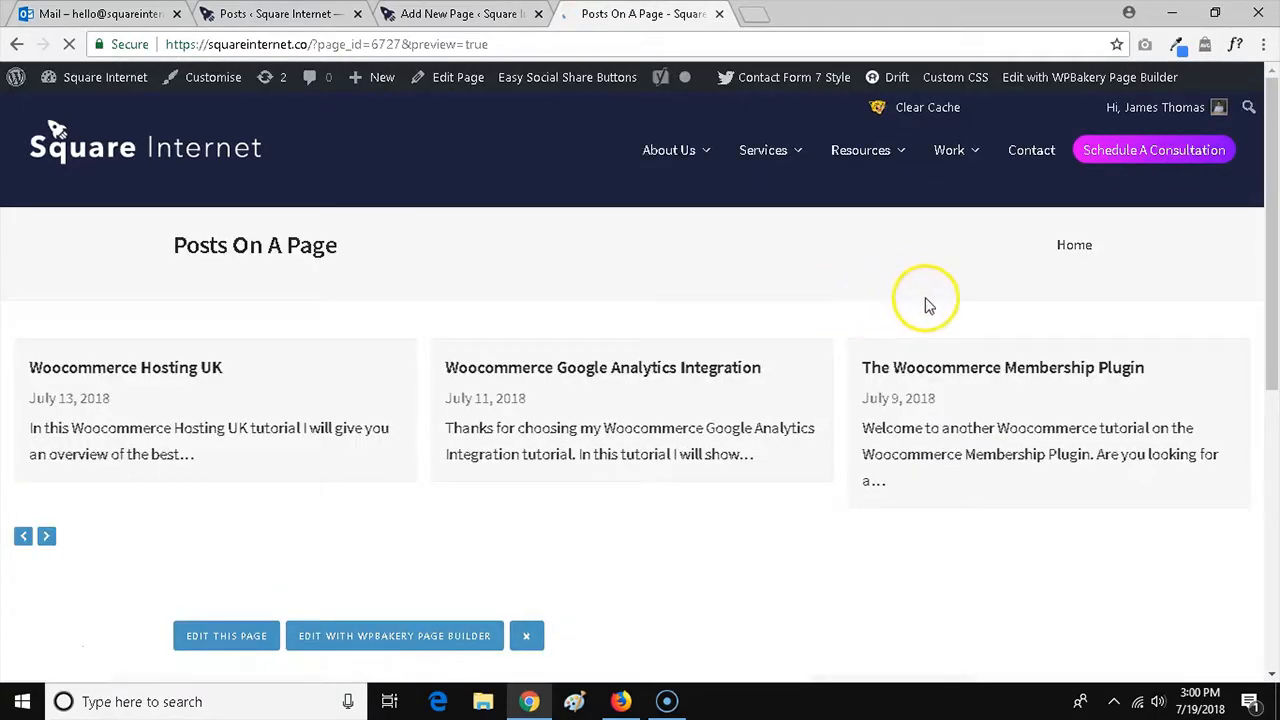
Return to the page editor and give the carousel row 60px left and right padding in its design options, saving the changes.
click(460, 13)
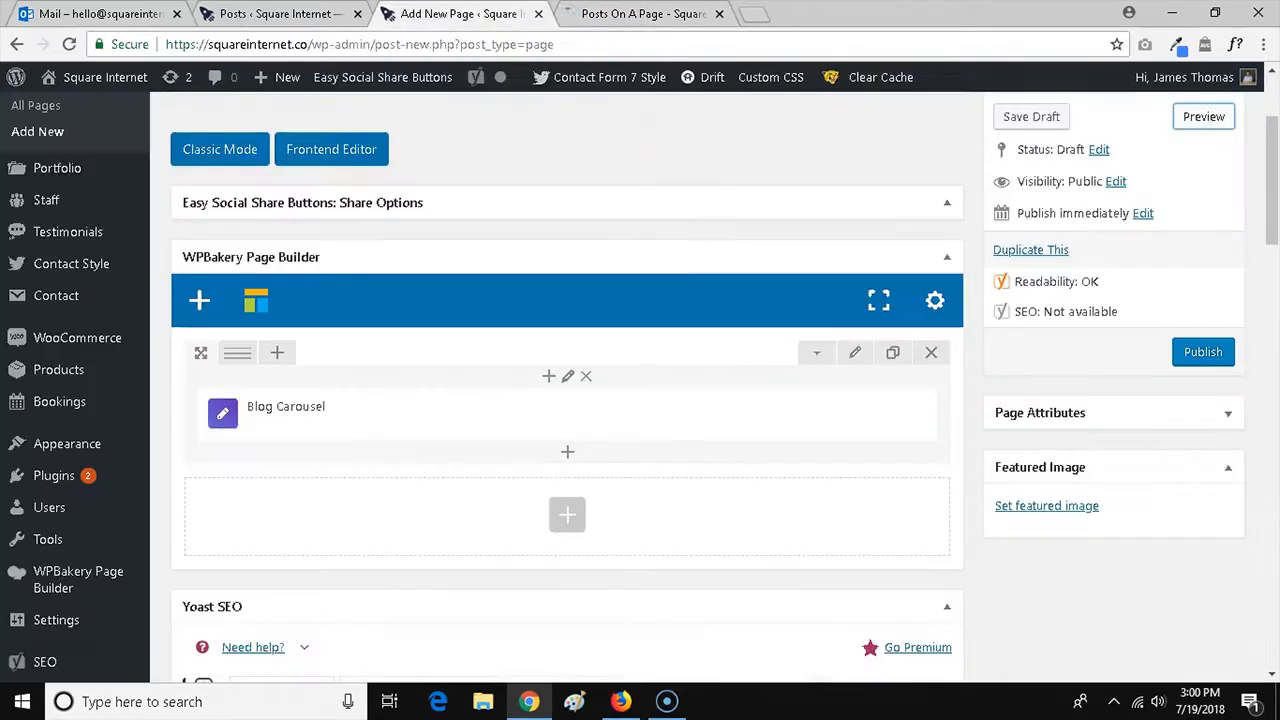
click(860, 355)
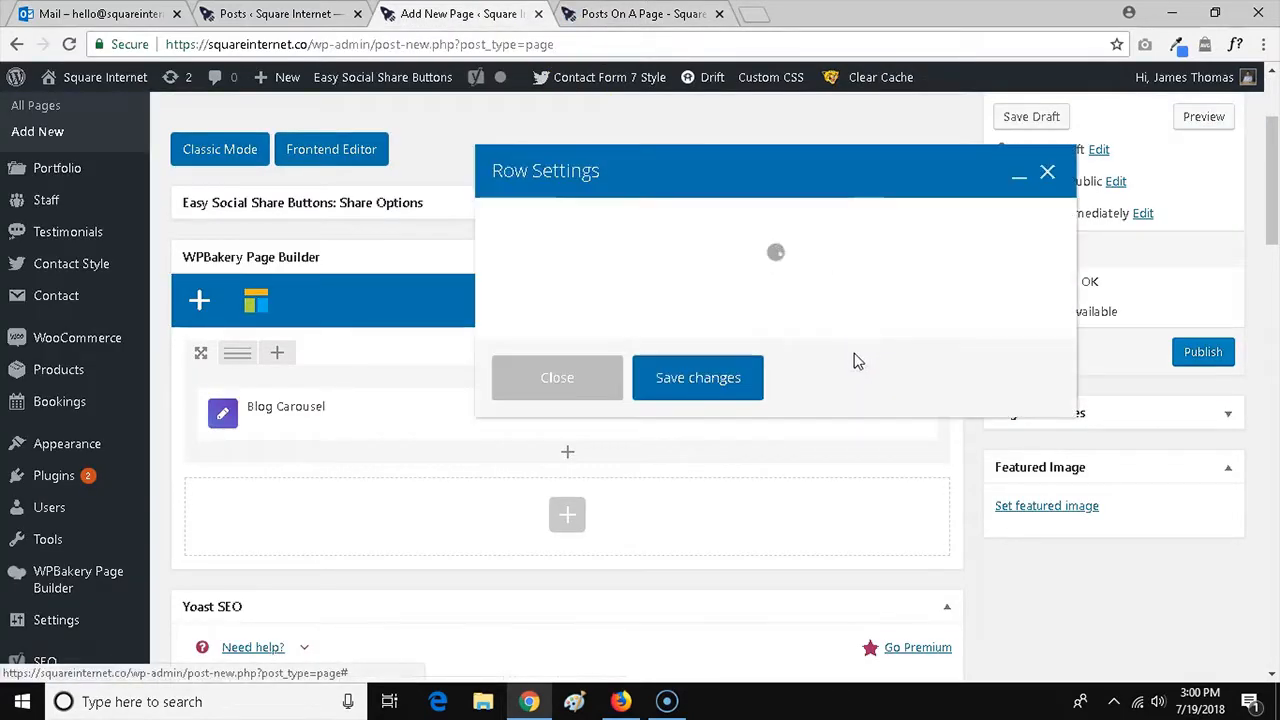
click(829, 222)
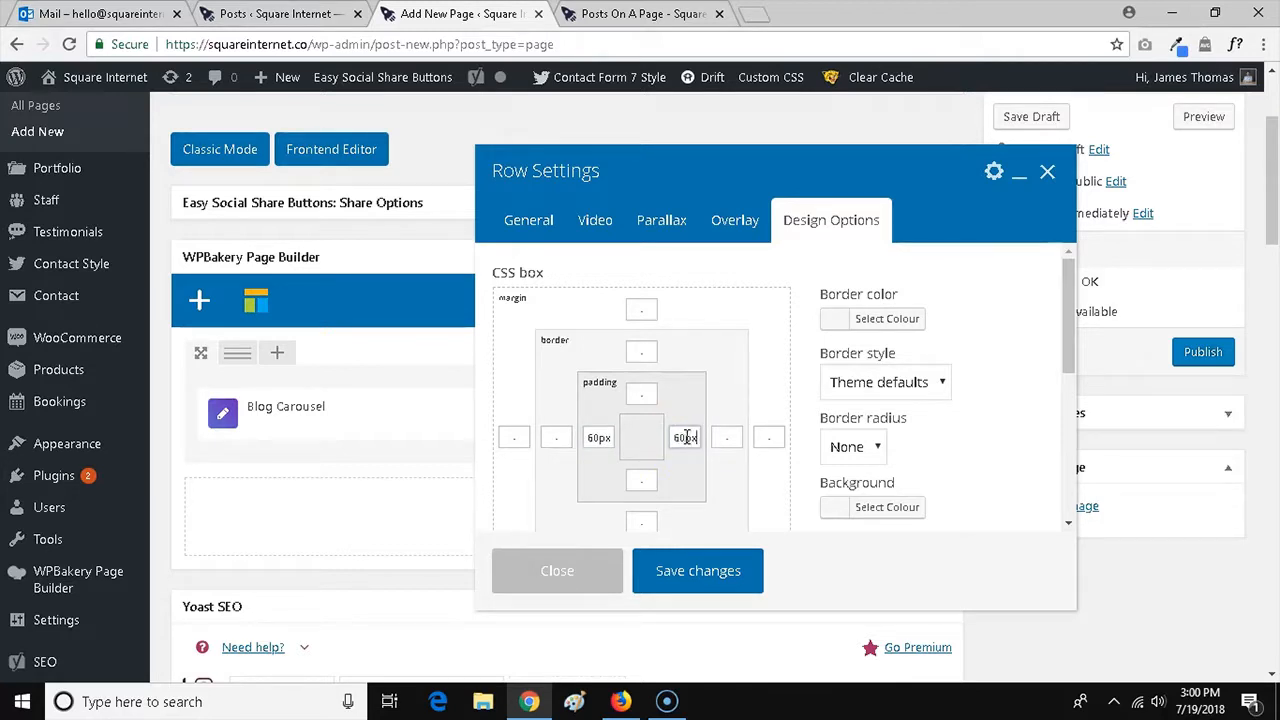
click(713, 572)
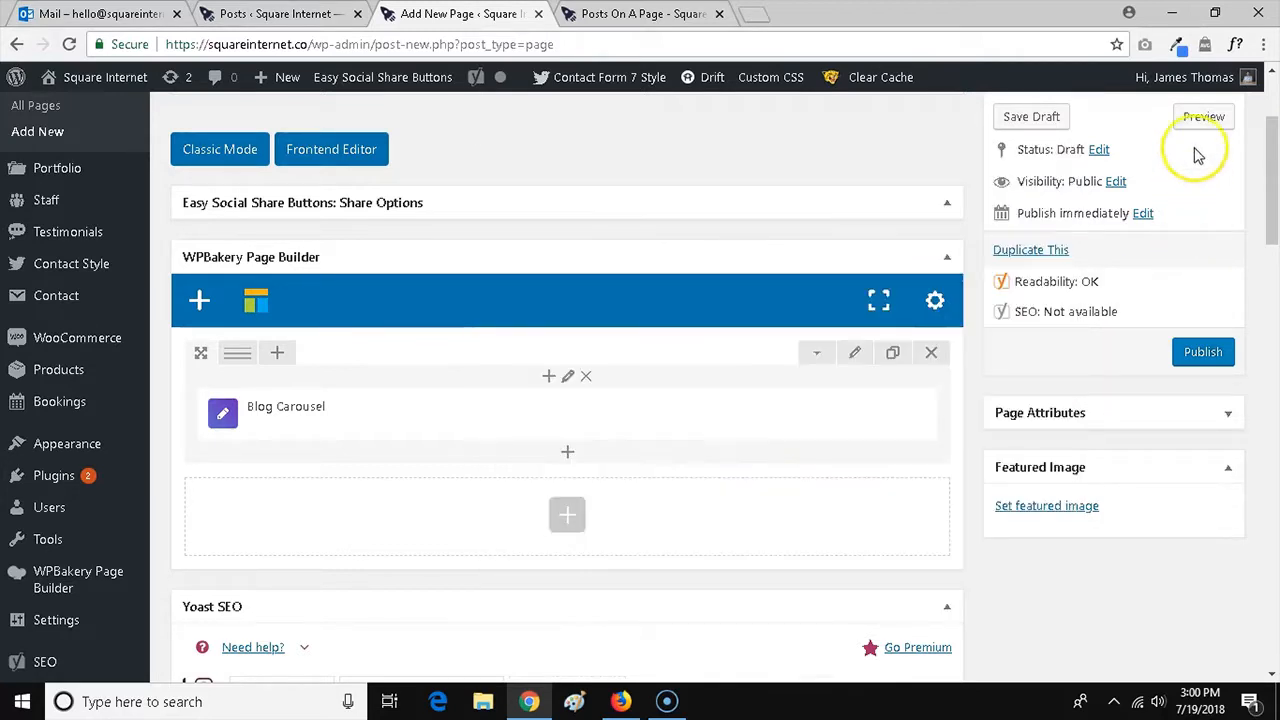
Preview the page again and check the side spacing around the full-width carousel.
click(1204, 117)
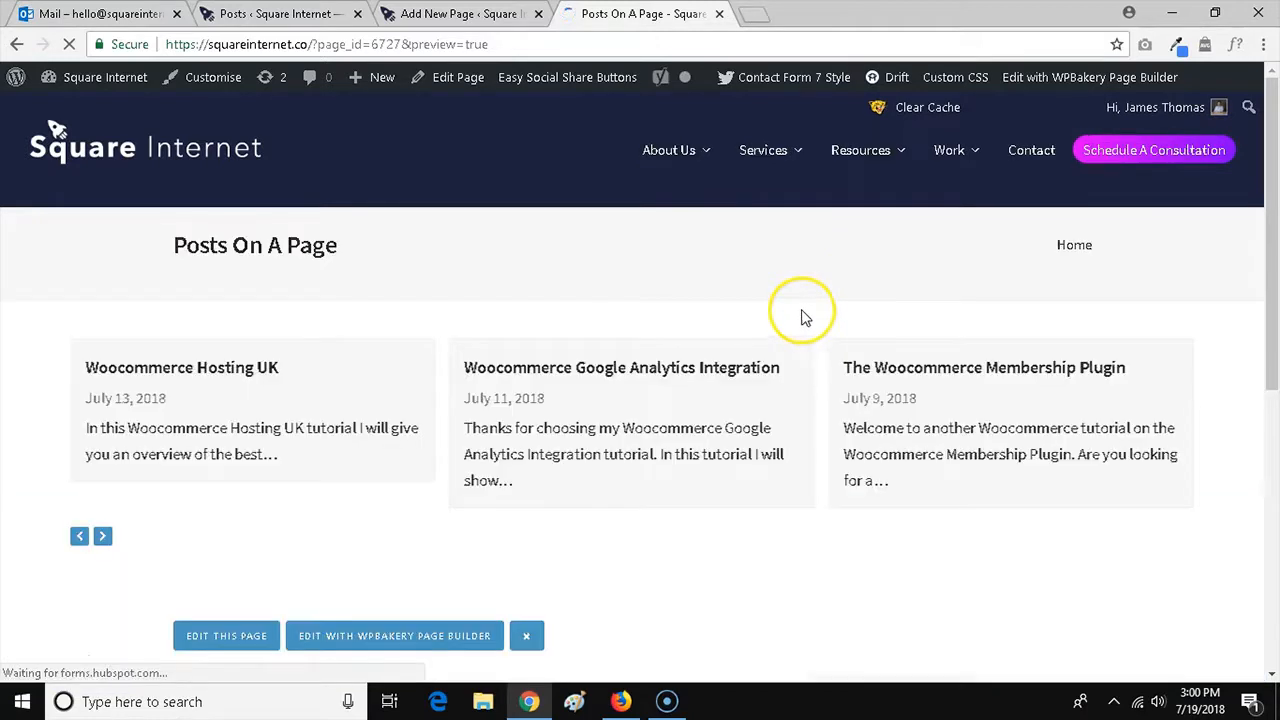
scroll(775, 296, down, 1)
scroll(776, 292, up, 1)
Return to the page editor and enable the button on the Blog Carousel's posts.
click(460, 14)
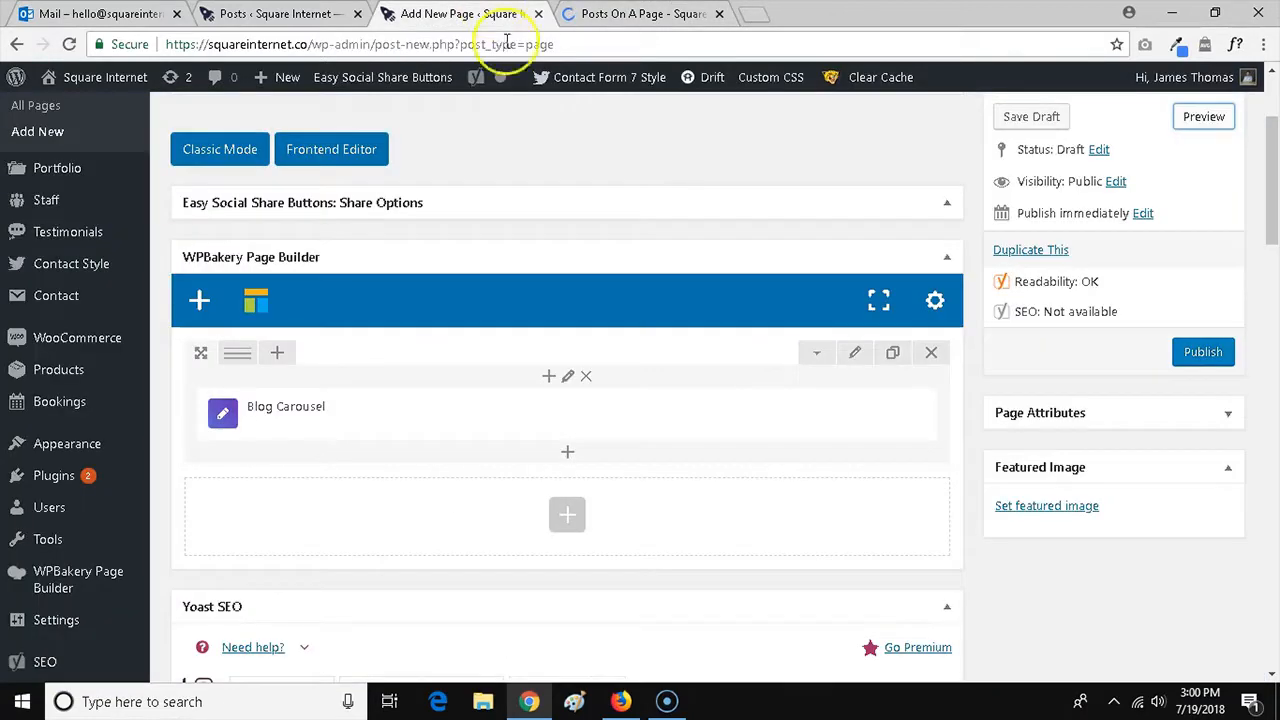
click(592, 416)
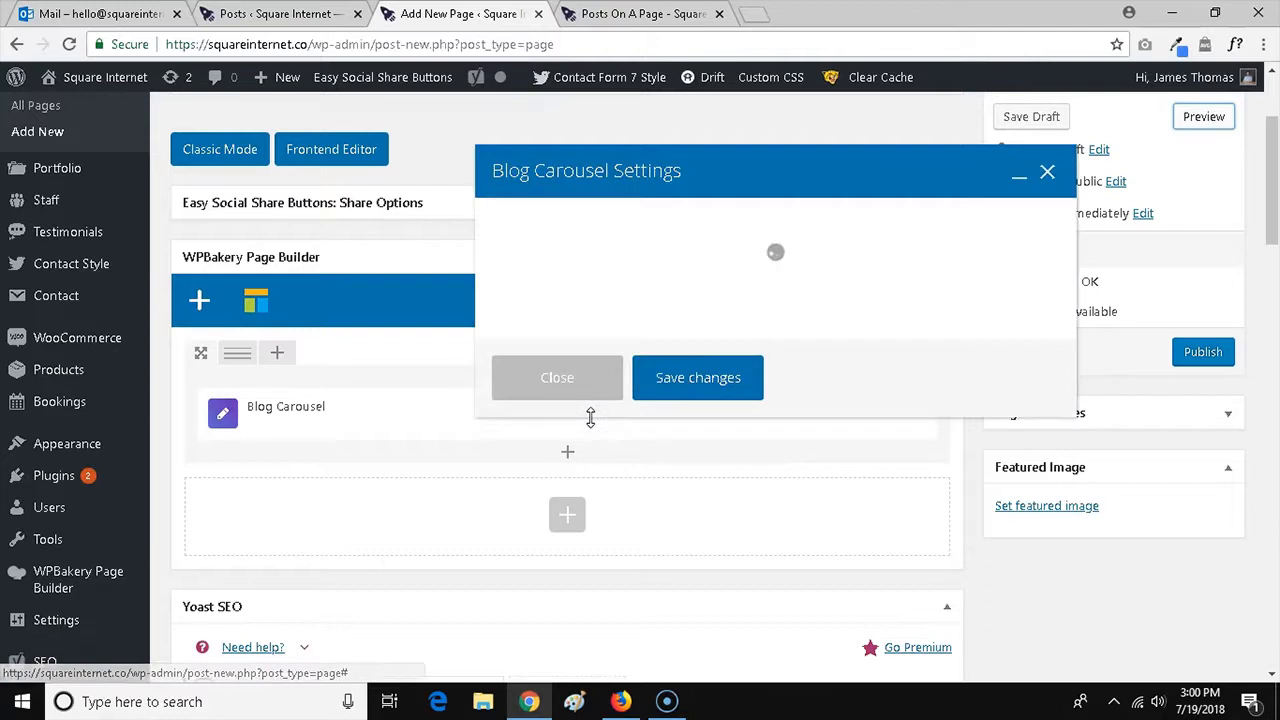
scroll(660, 370, down, 10)
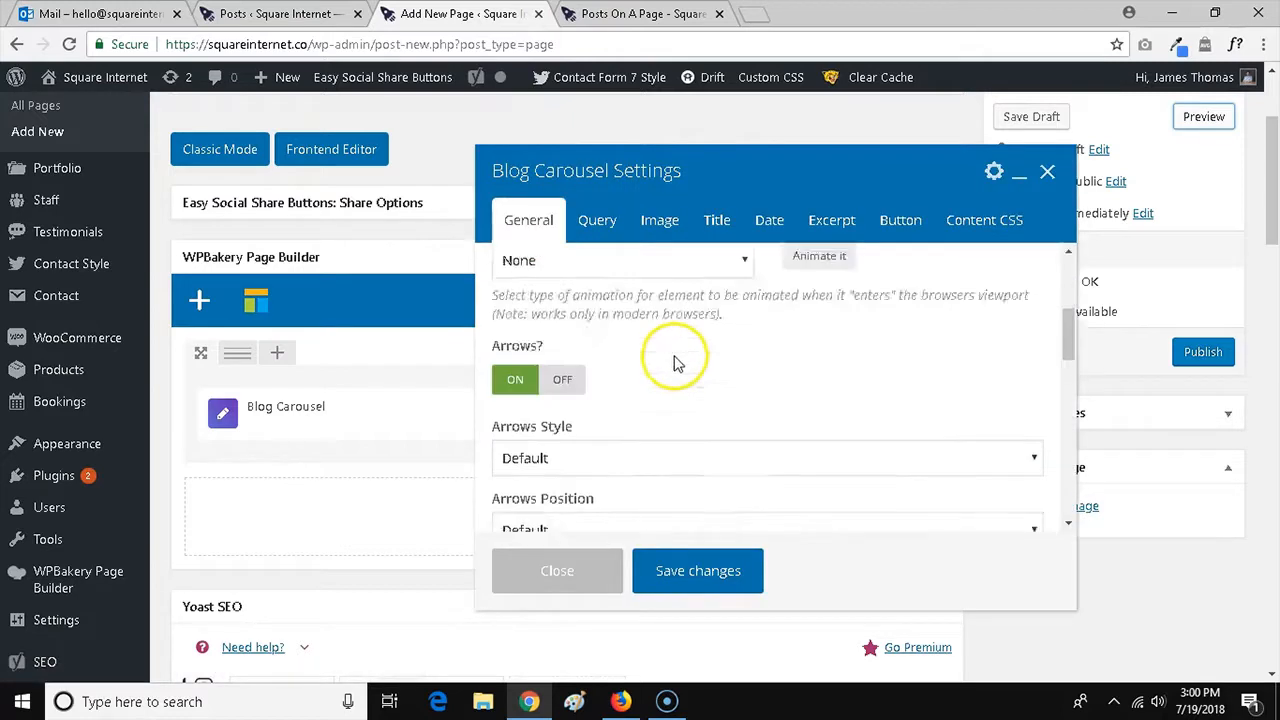
click(900, 238)
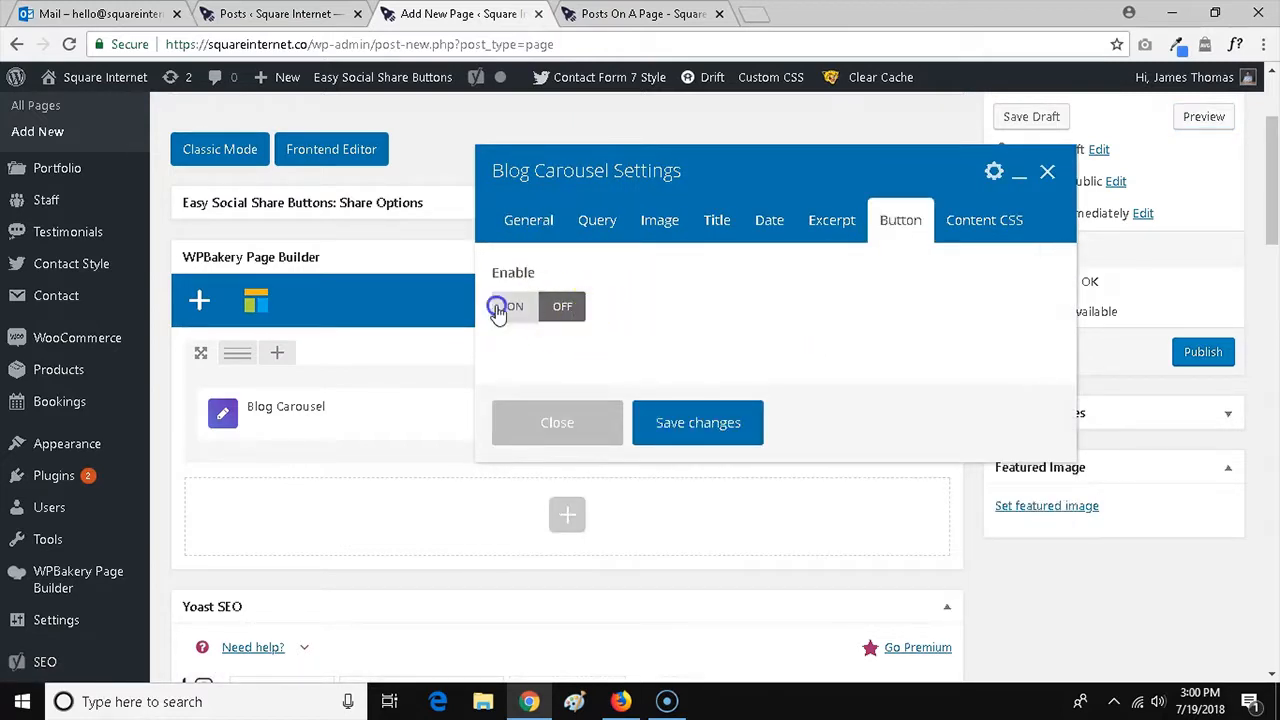
click(503, 307)
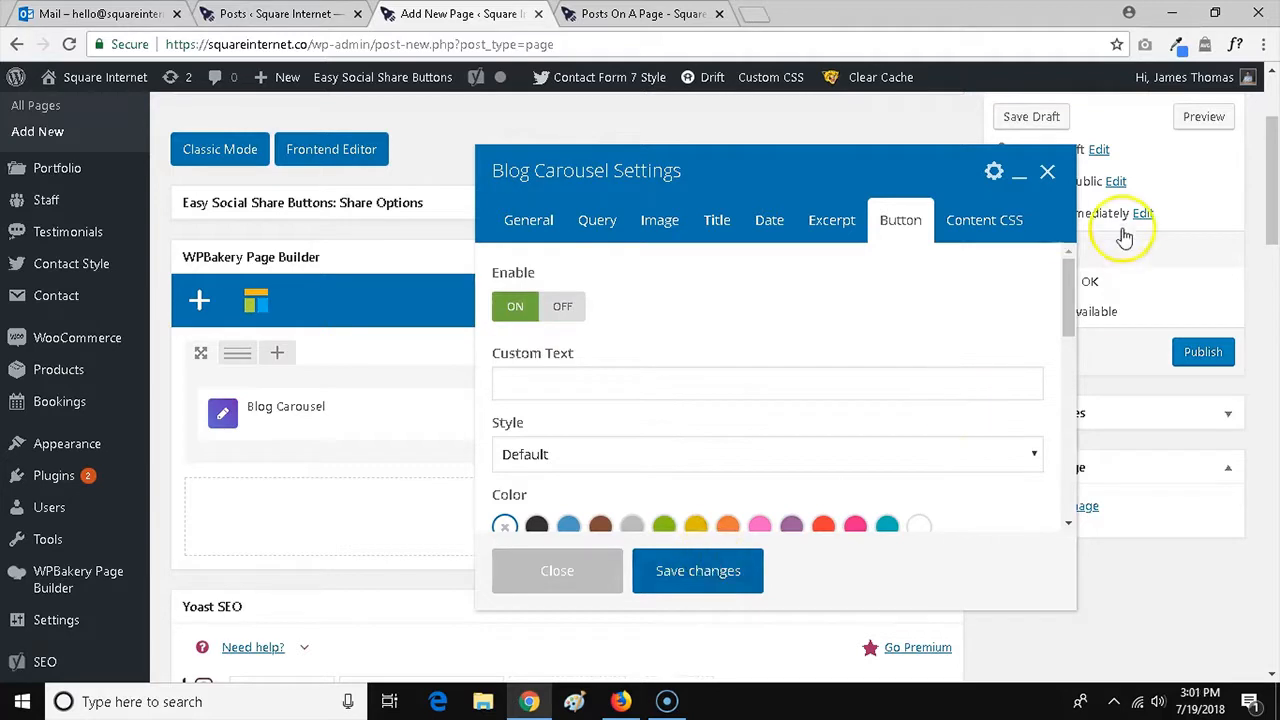
Preview the page, inspect the post cards' read more buttons and swipe through the carousel.
click(1200, 116)
click(655, 15)
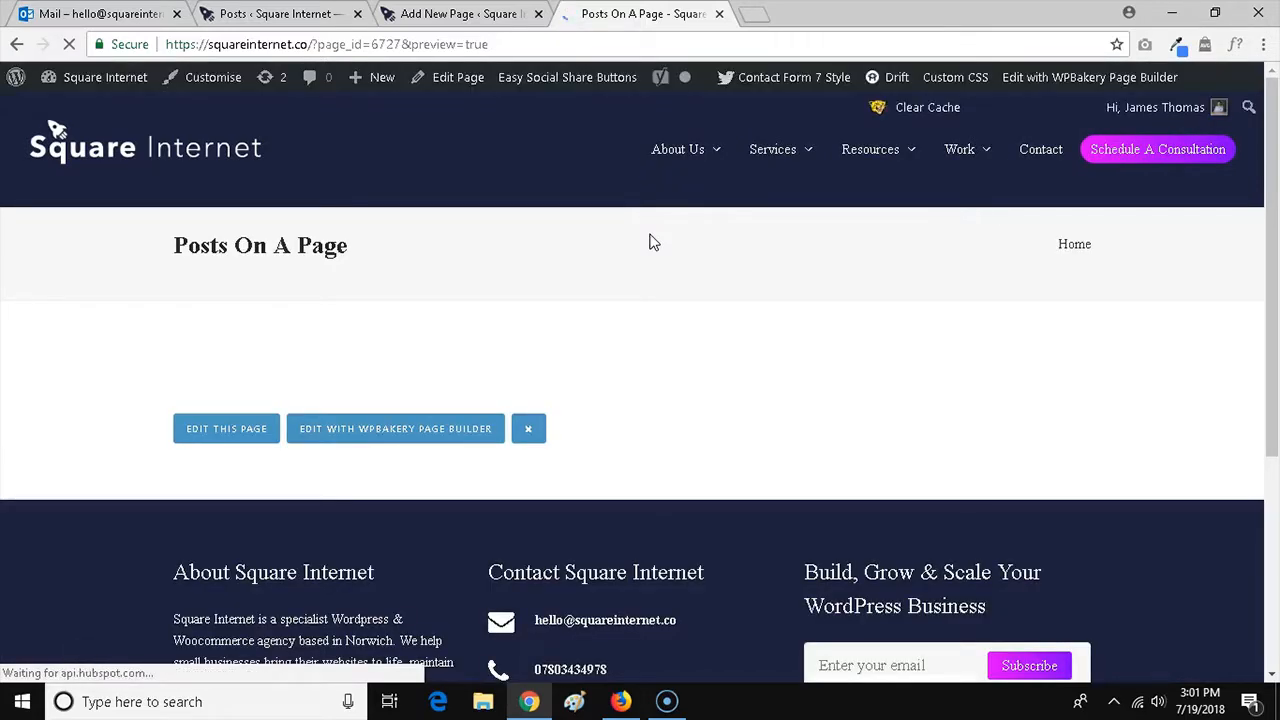
scroll(678, 225, down, 2)
scroll(676, 230, up, 1)
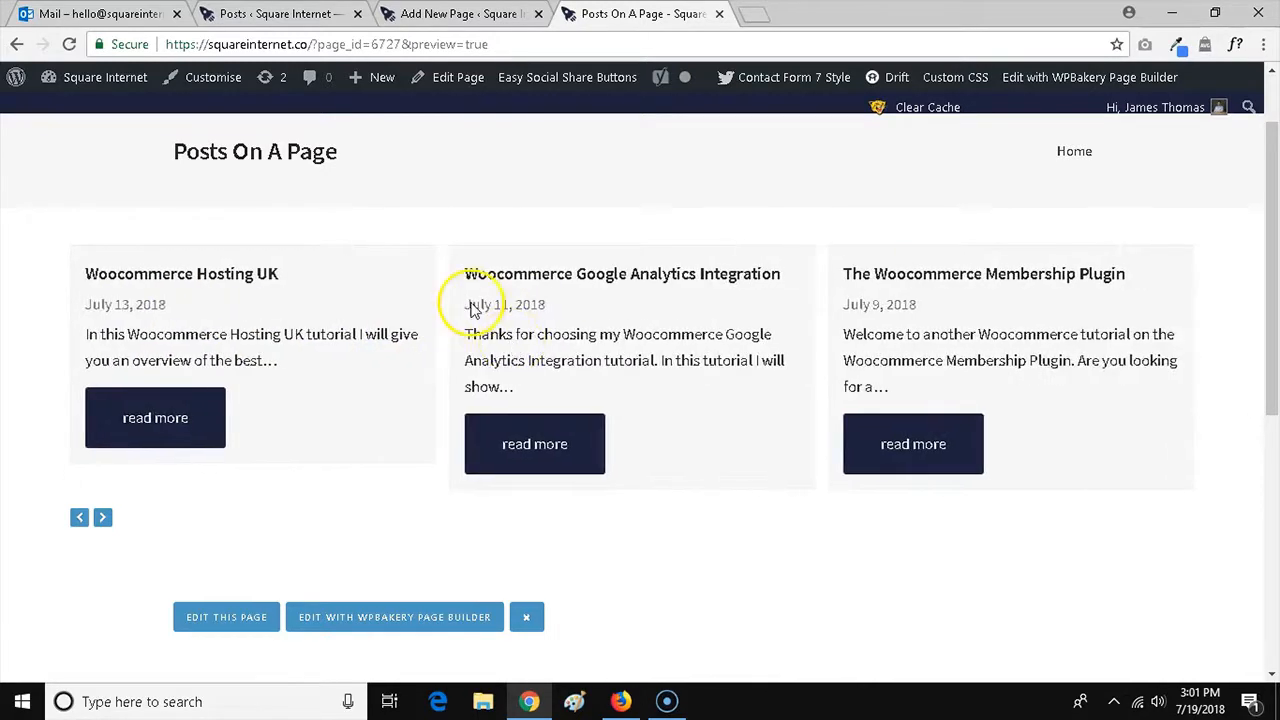
drag(571, 343, 796, 343)
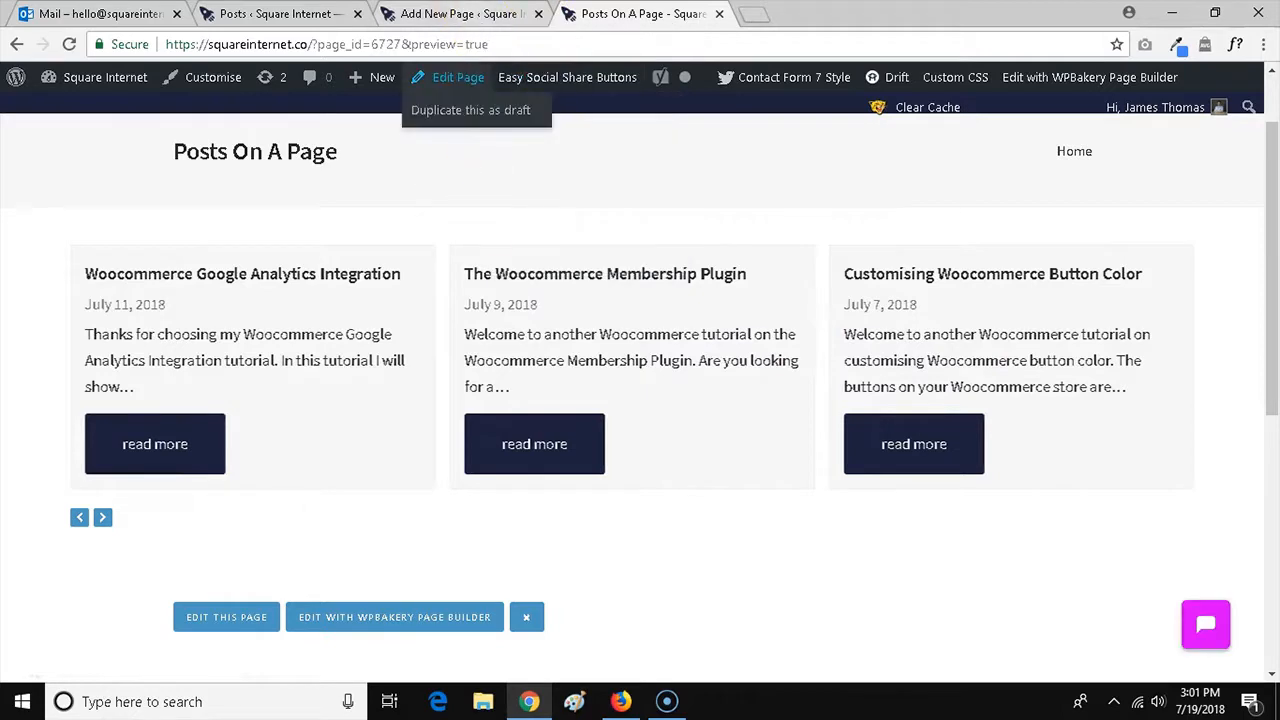
Return to the page editor and review the Blog Carousel's general settings.
click(460, 14)
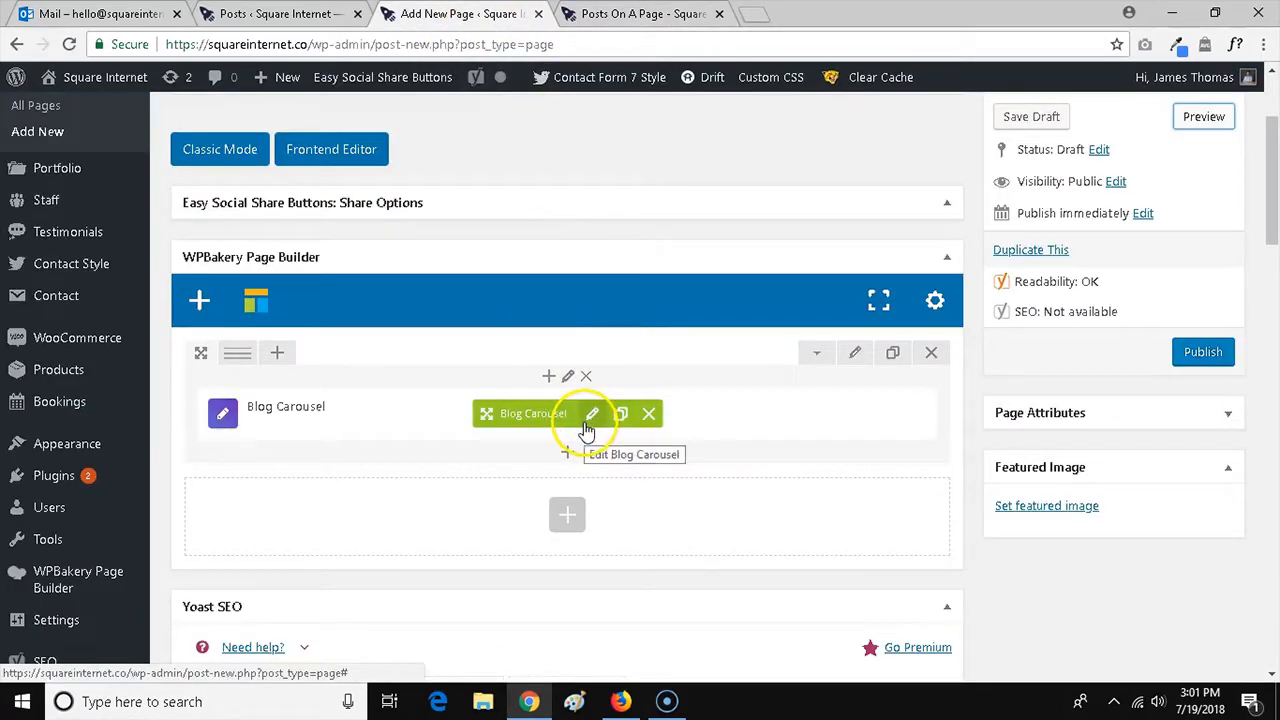
click(589, 420)
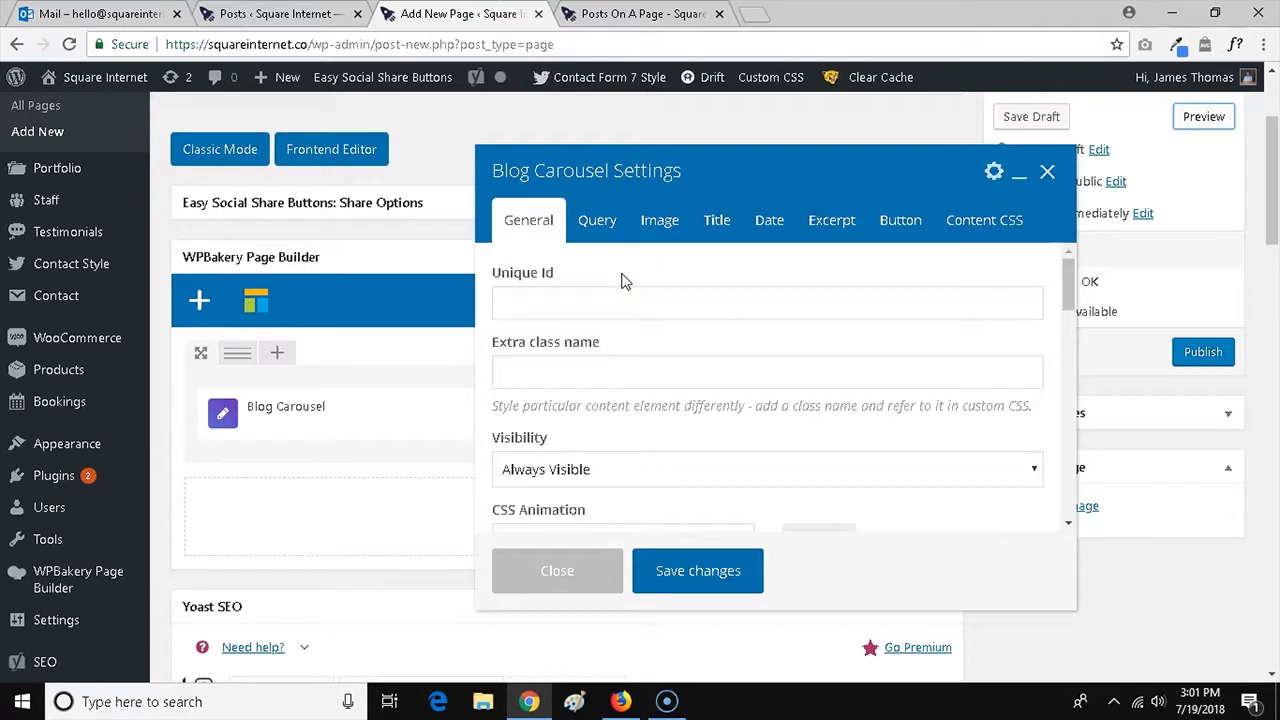
scroll(711, 300, down, 4)
scroll(720, 298, up, 2)
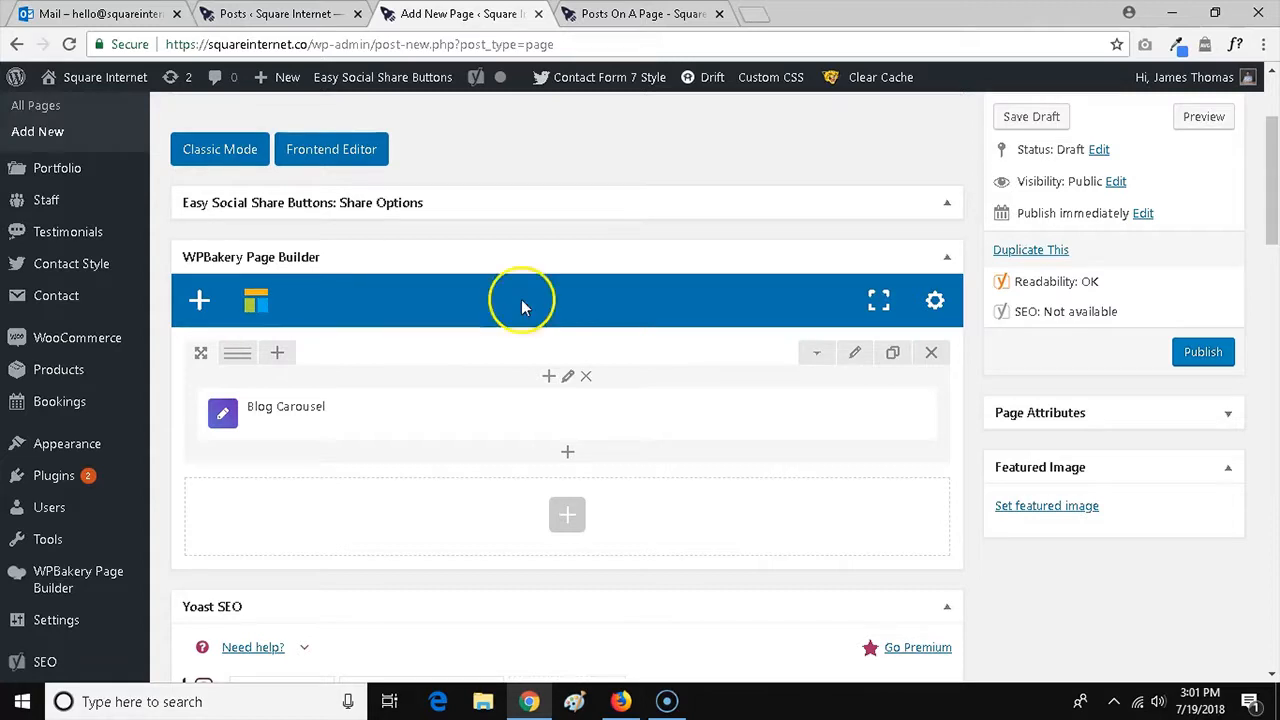
scroll(505, 300, up, 2)
scroll(517, 335, down, 2)
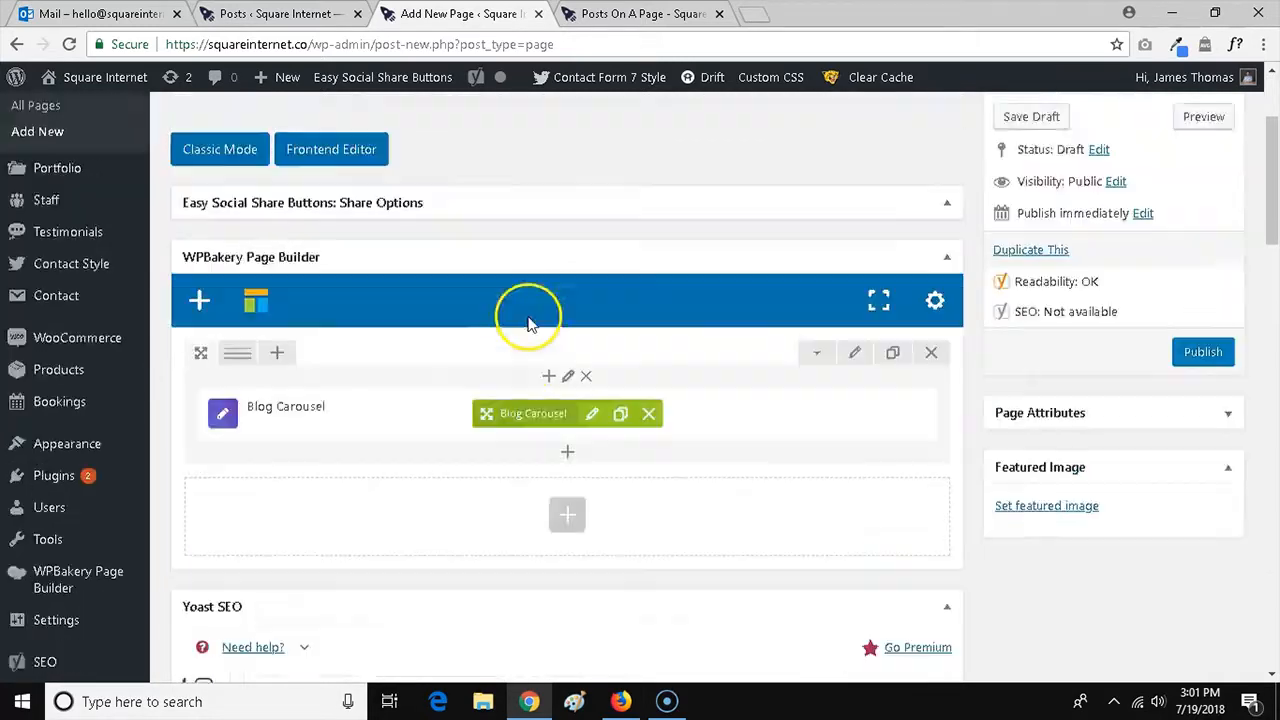
scroll(525, 318, up, 2)
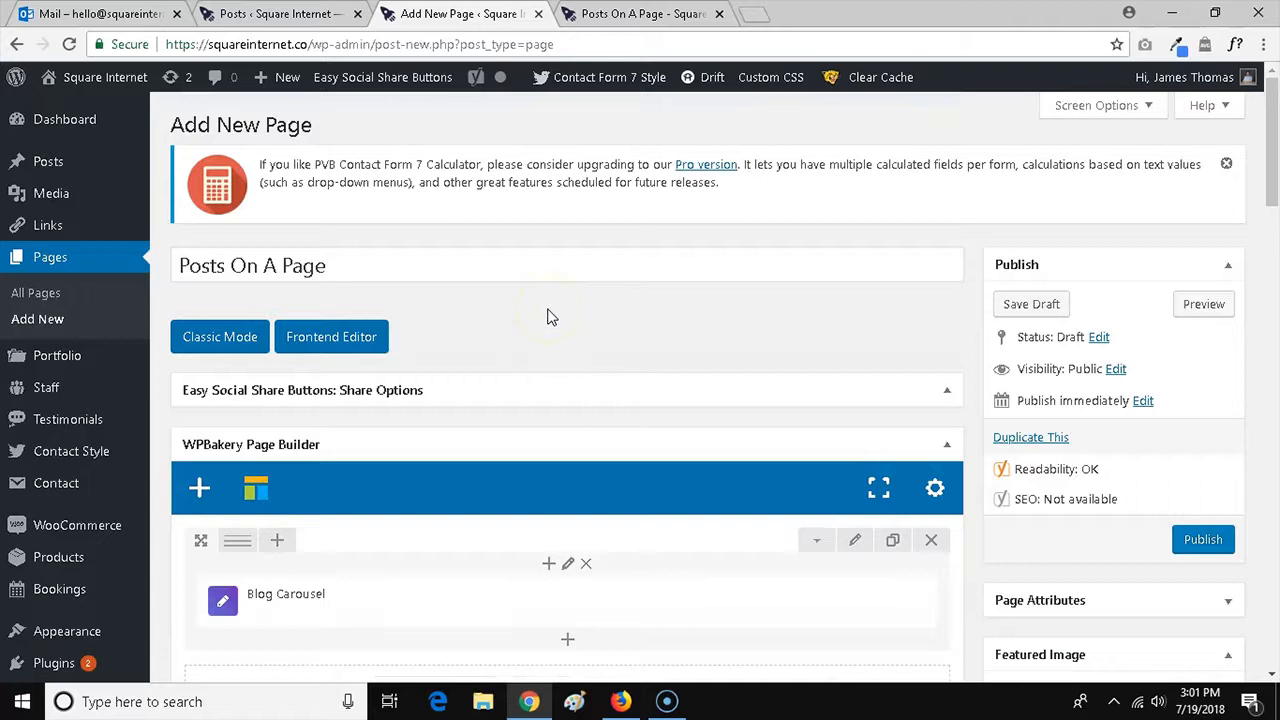
scroll(562, 346, down, 1)
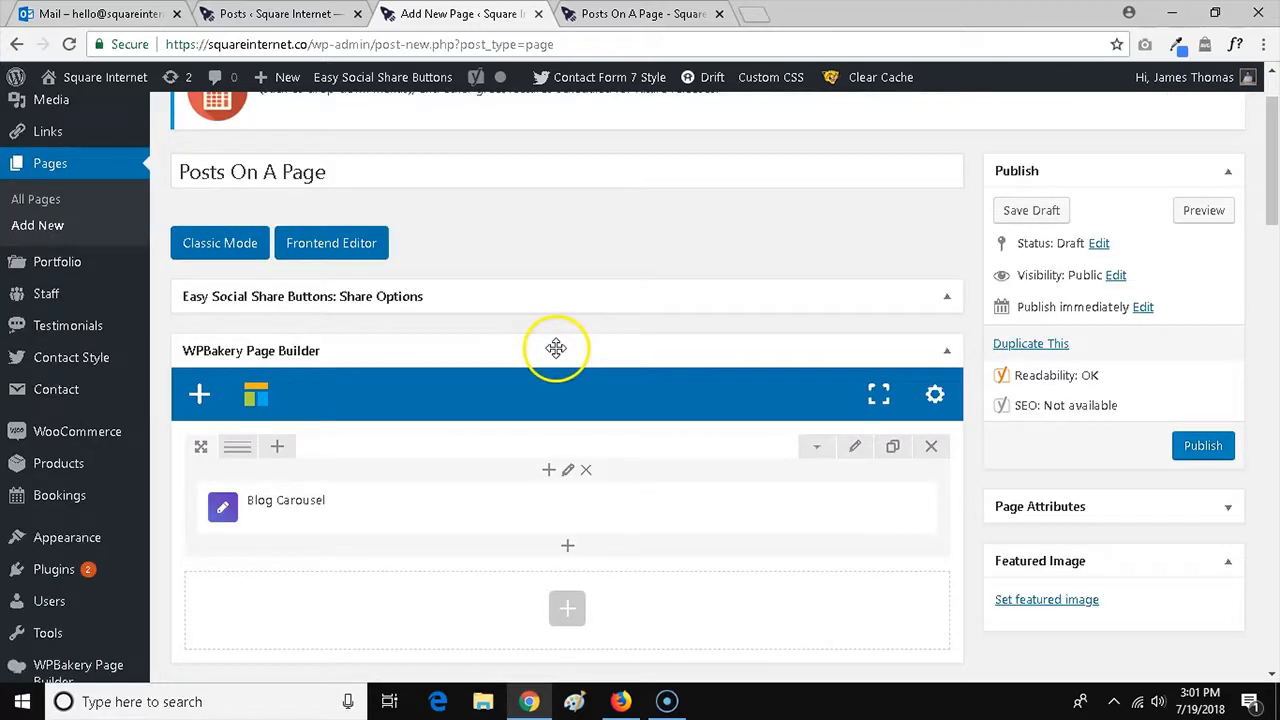
scroll(567, 345, up, 1)
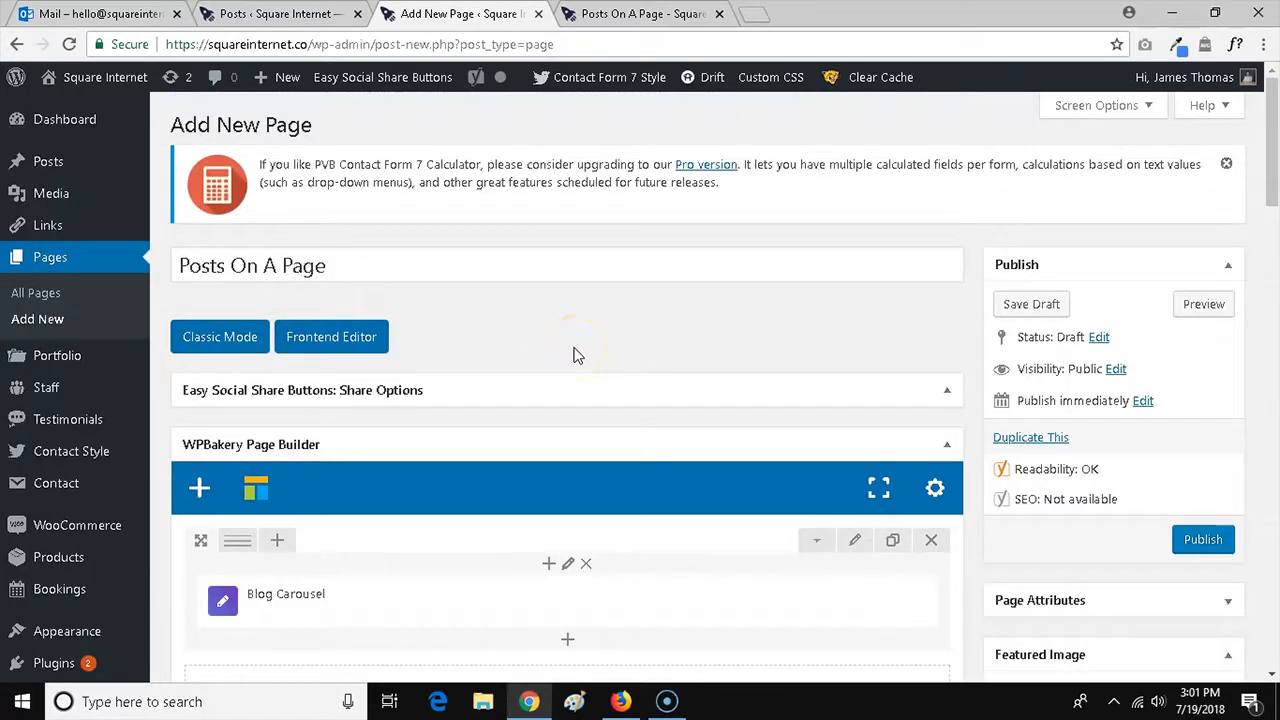